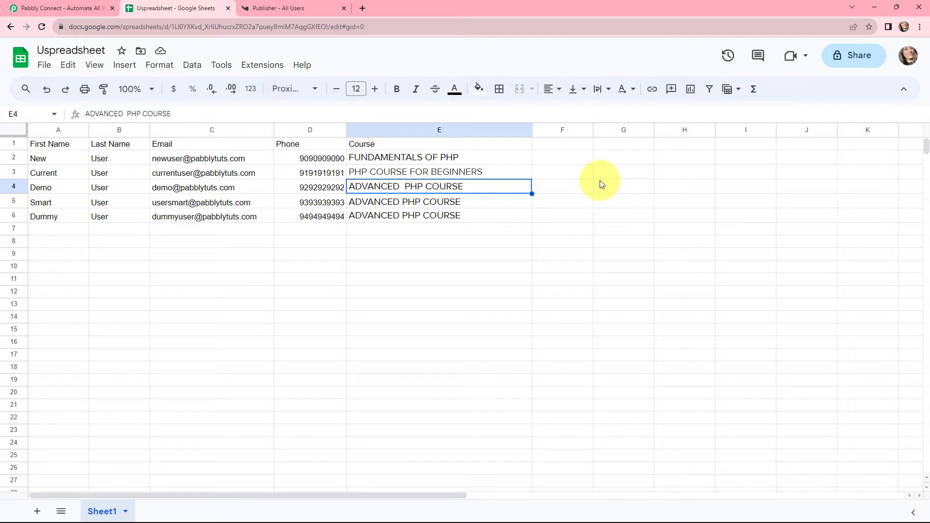
Switch to the Pabbly website, sign in to the account and open the Pabbly Connect dashboard
{"action": "key", "text": "ctrl+Tab"}
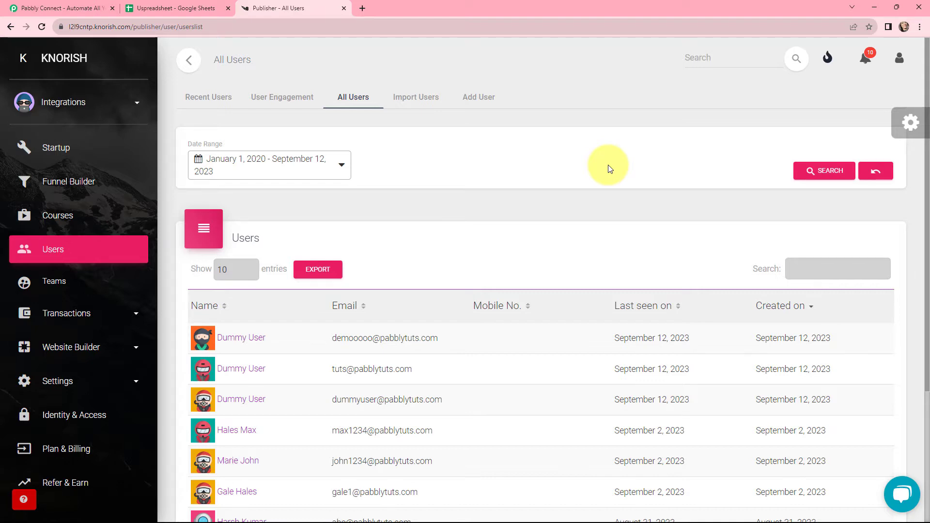
{"action": "key", "text": "ctrl+Tab"}
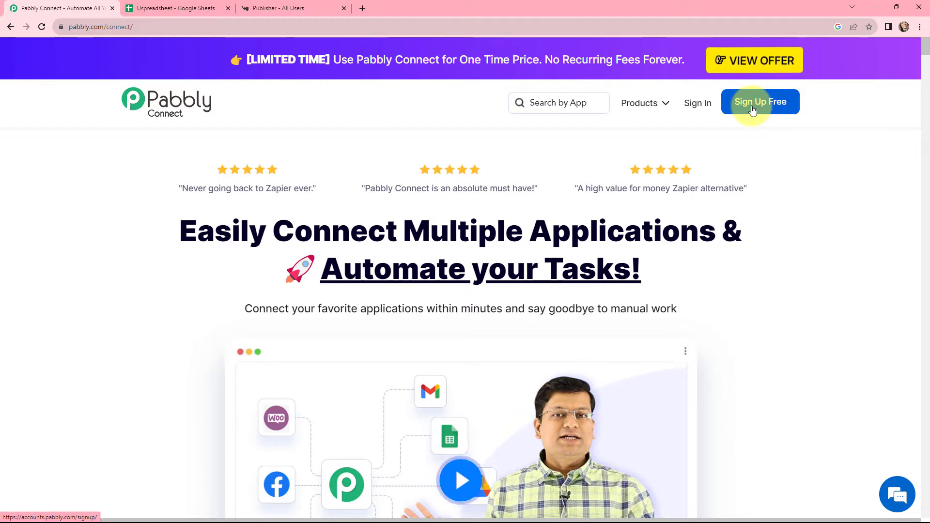
{"action": "left_click", "coordinate": [698, 104]}
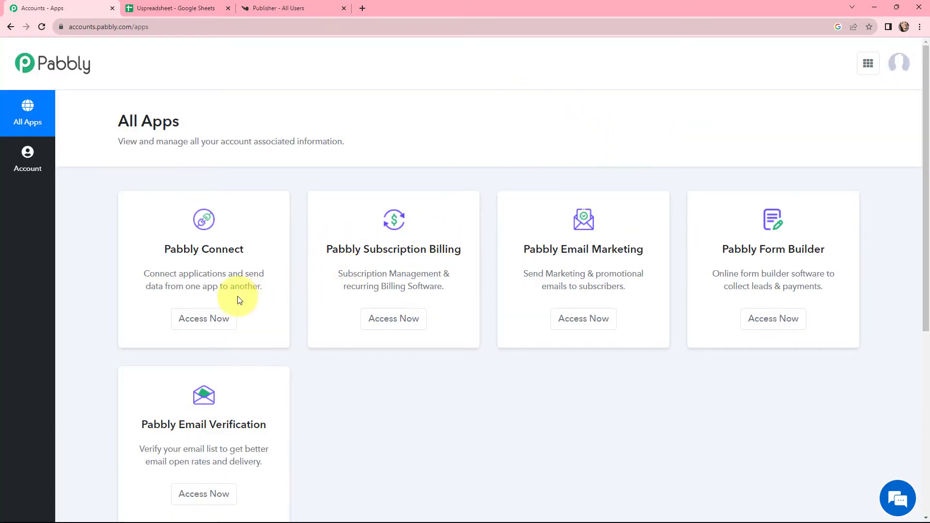
{"action": "left_click", "coordinate": [212, 320]}
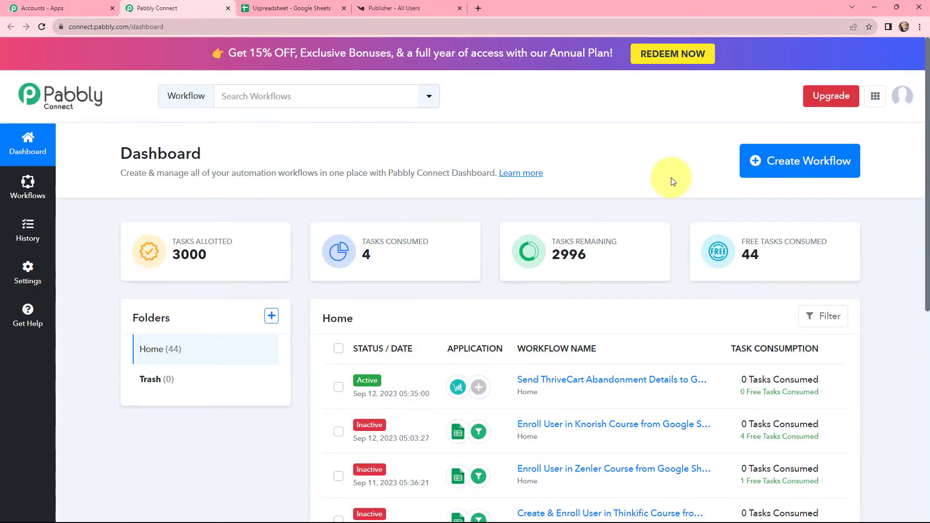
Create a workflow named "Enroll User in Knorish Course from Google Sheets"
{"action": "scroll", "coordinate": [675, 181], "scroll_direction": "down", "scroll_amount": 10}
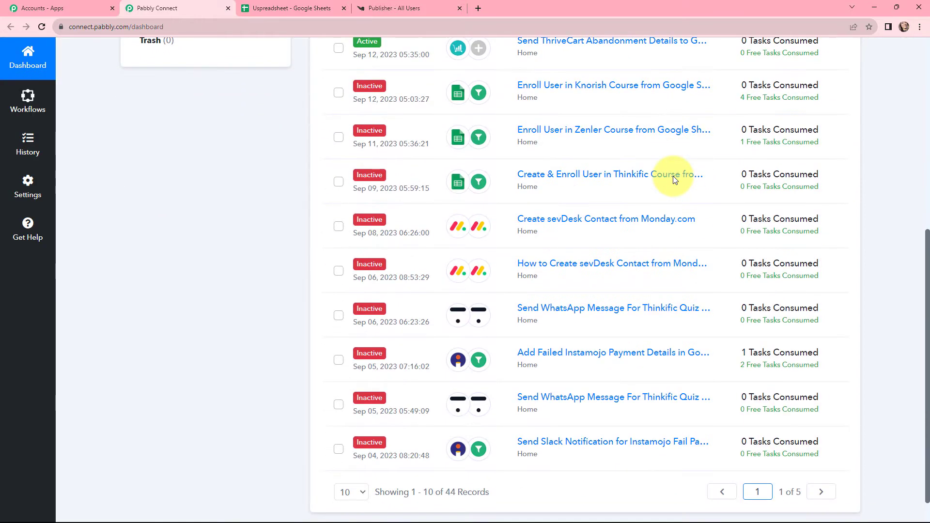
{"action": "scroll", "coordinate": [675, 180], "scroll_direction": "up", "scroll_amount": 6}
{"action": "scroll", "coordinate": [675, 180], "scroll_direction": "up", "scroll_amount": 2}
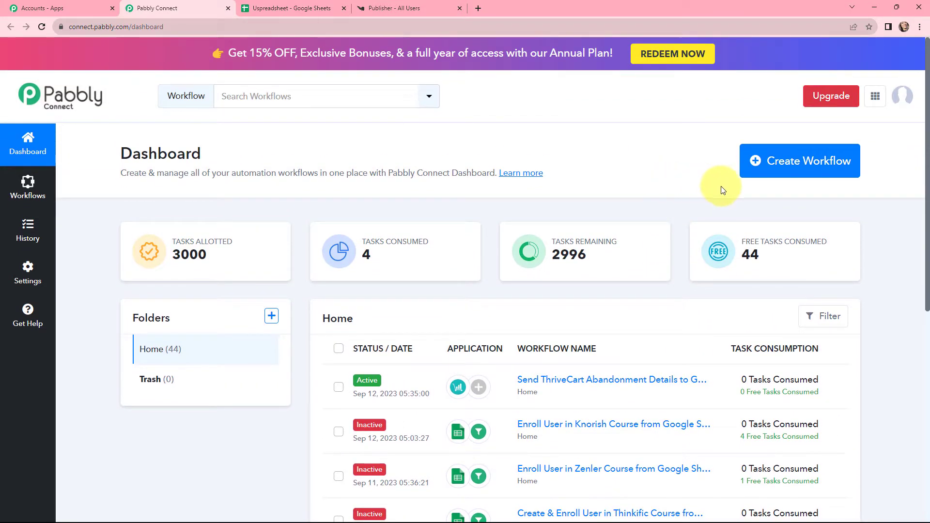
{"action": "left_click", "coordinate": [802, 162]}
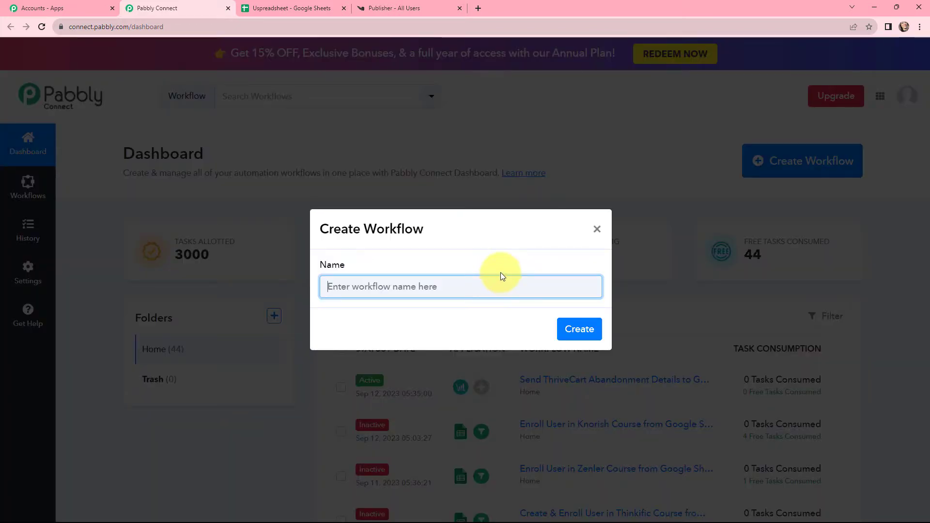
{"action": "type", "text": "Enroll User in Knorish Course from Google Sheets"}
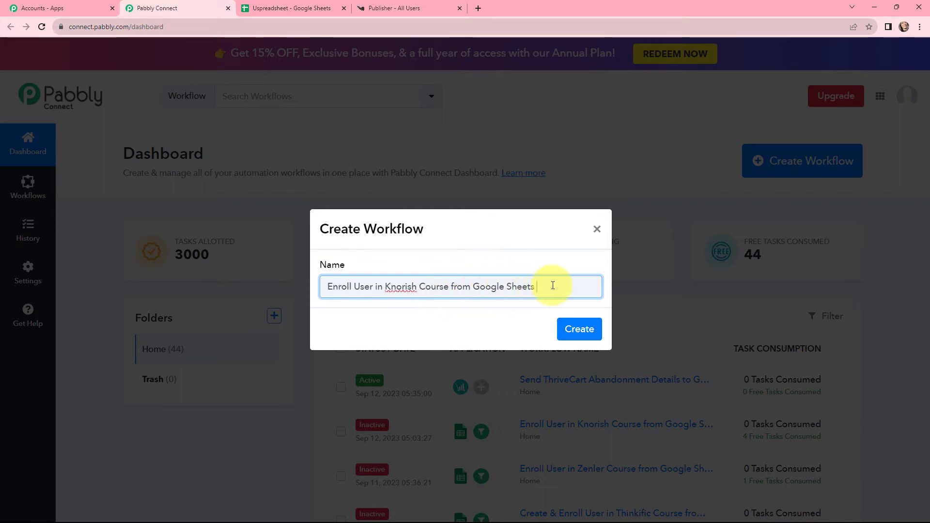
{"action": "left_click", "coordinate": [577, 328]}
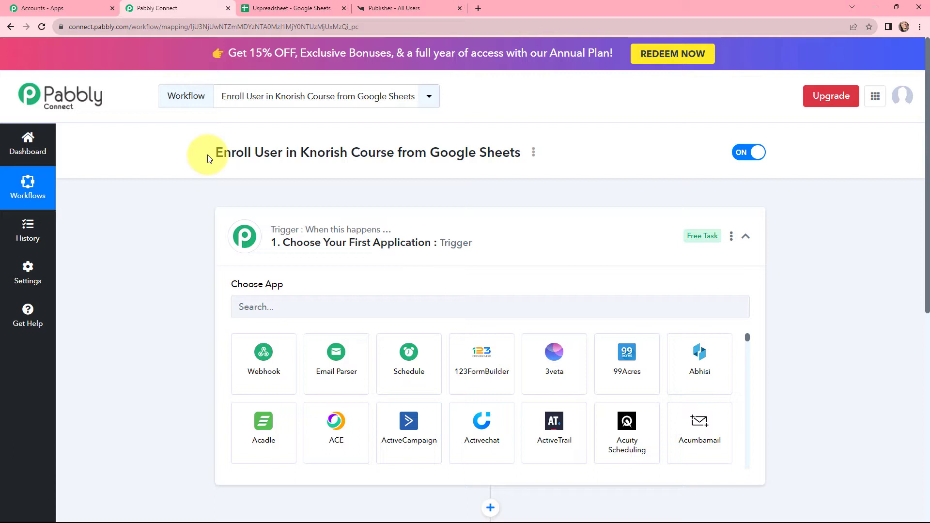
Set the workflow's trigger application to Google Sheets with the event New or Updated Spreadsheet Row
{"action": "left_click_drag", "start_coordinate": [210, 159], "coordinate": [285, 170]}
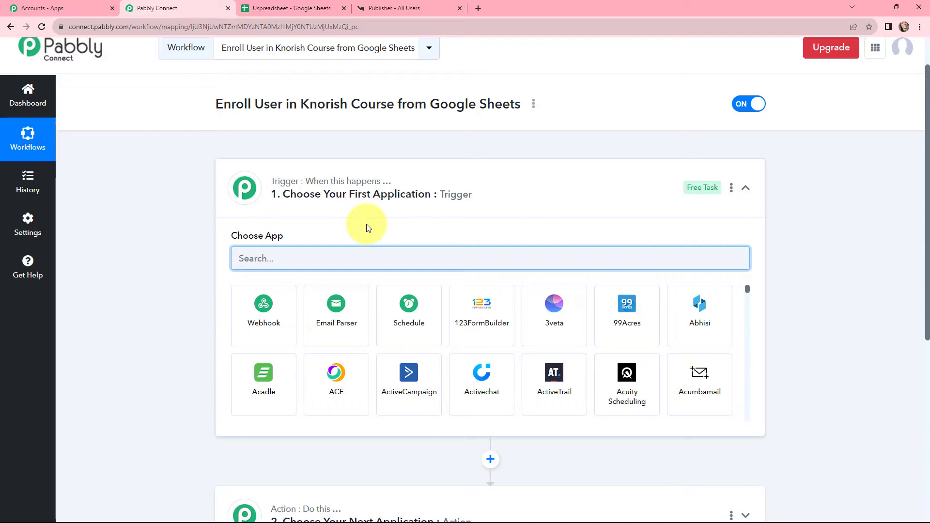
{"action": "type", "text": "G"}
{"action": "type", "text": "OOGL"}
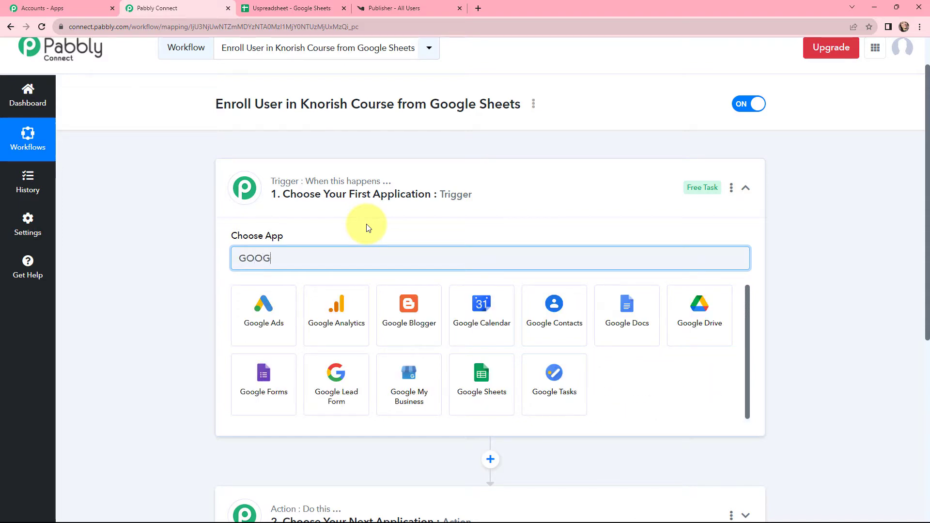
{"action": "left_click", "coordinate": [487, 376]}
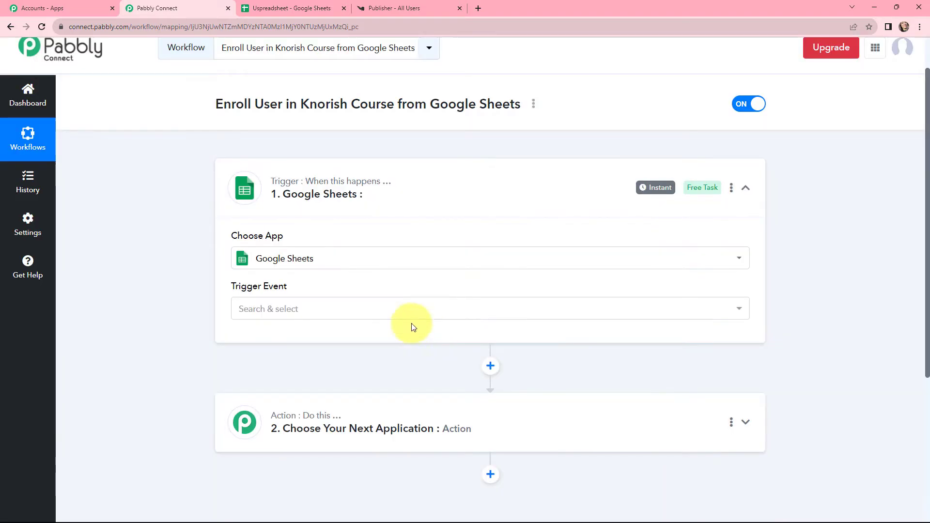
{"action": "left_click", "coordinate": [388, 308]}
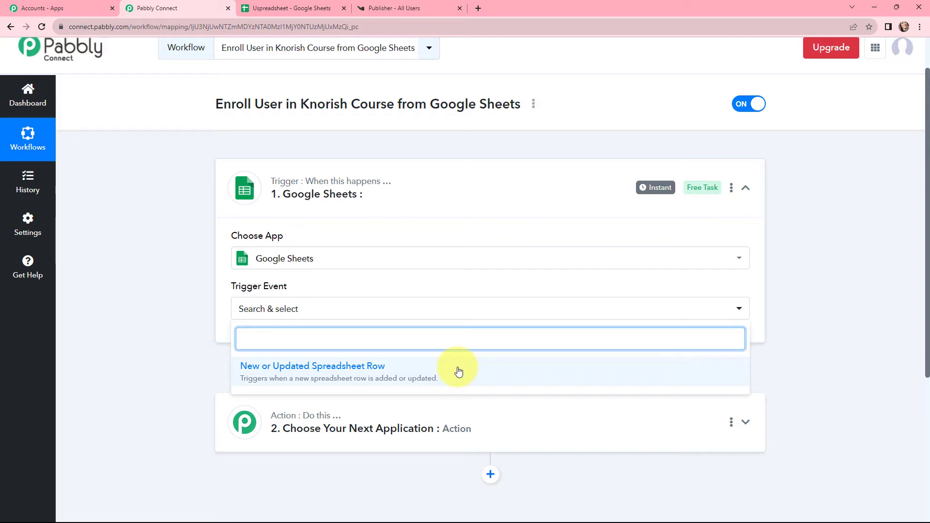
{"action": "left_click", "coordinate": [382, 366]}
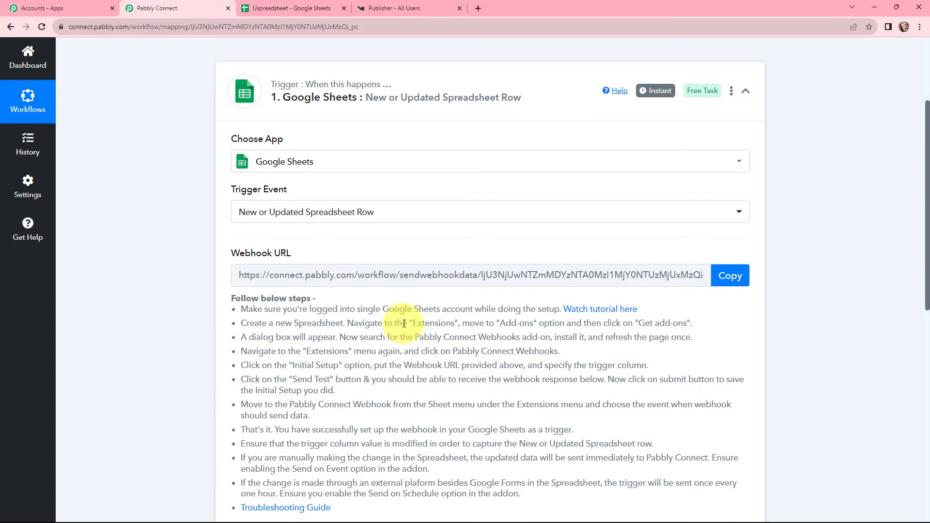
Review the Google Sheets trigger's setup instructions and copy its webhook URL
{"action": "scroll", "coordinate": [404, 323], "scroll_direction": "down", "scroll_amount": 2}
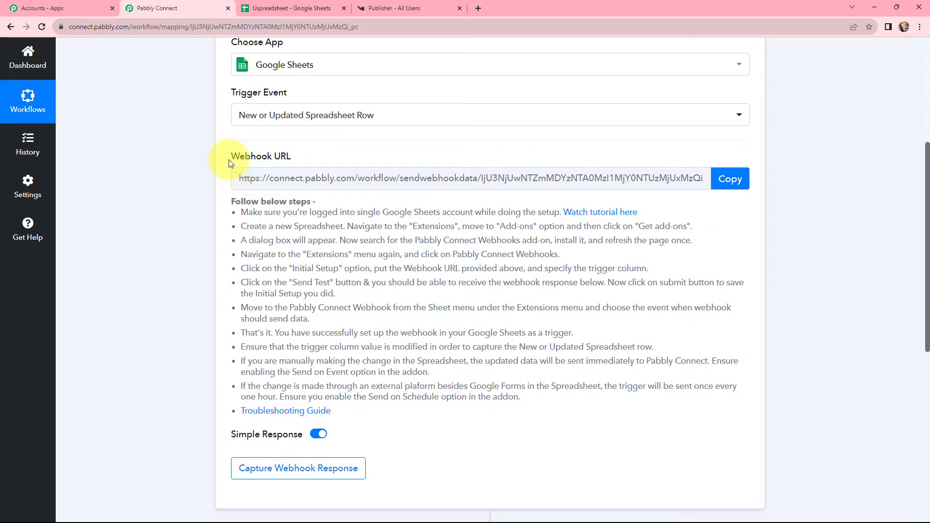
{"action": "left_click_drag", "start_coordinate": [229, 159], "coordinate": [292, 158]}
{"action": "left_click", "coordinate": [230, 199]}
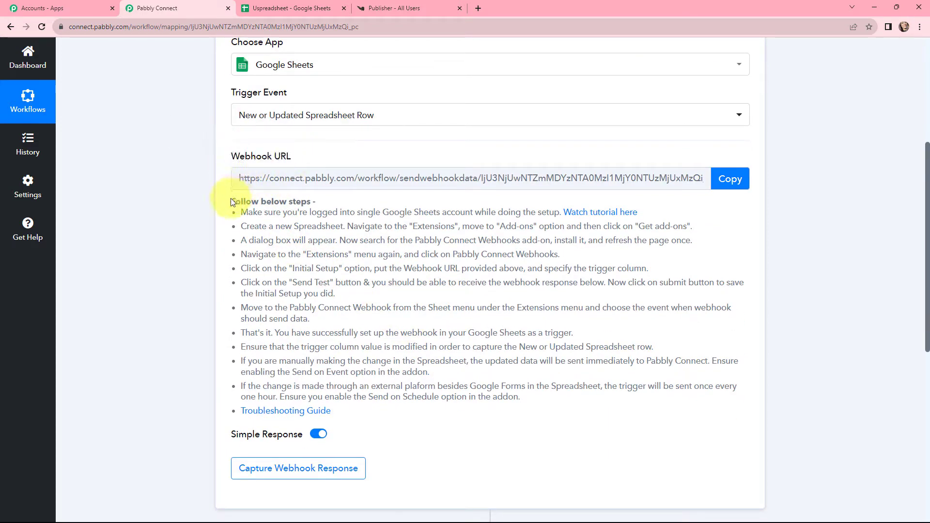
{"action": "left_click_drag", "start_coordinate": [230, 198], "coordinate": [388, 415]}
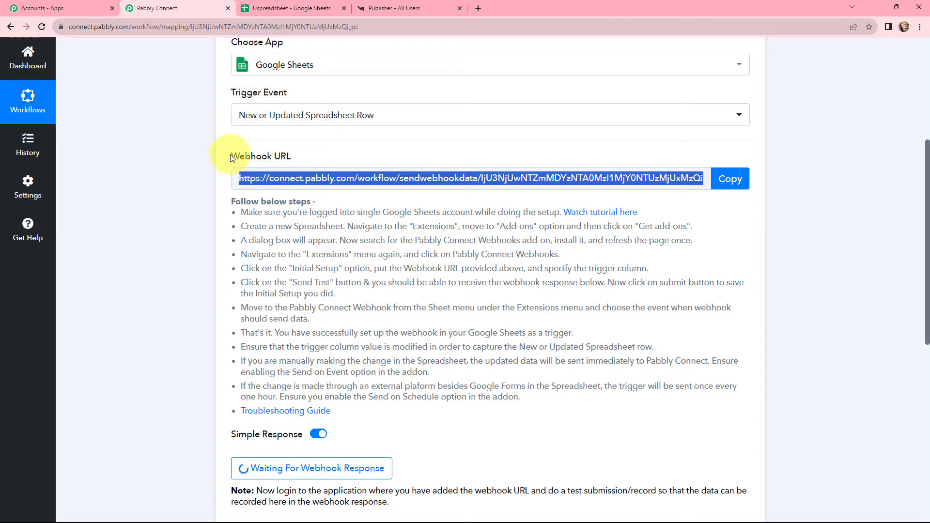
Switch to the Uspreadsheet file in Google Sheets and look up the Pabbly Connect Webhooks add-on in the Google Workspace Marketplace
{"action": "left_click", "coordinate": [261, 5]}
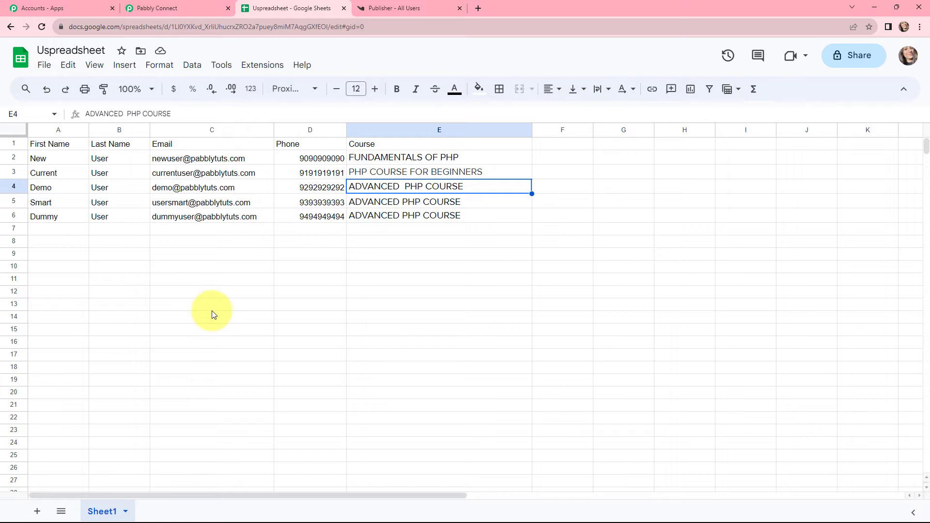
{"action": "left_click", "coordinate": [259, 65]}
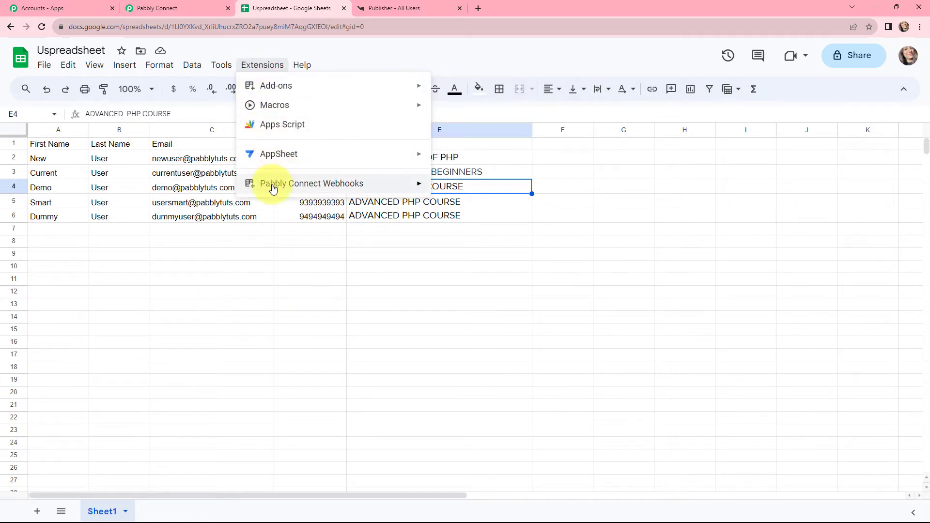
{"action": "mouse_move", "coordinate": [270, 185]}
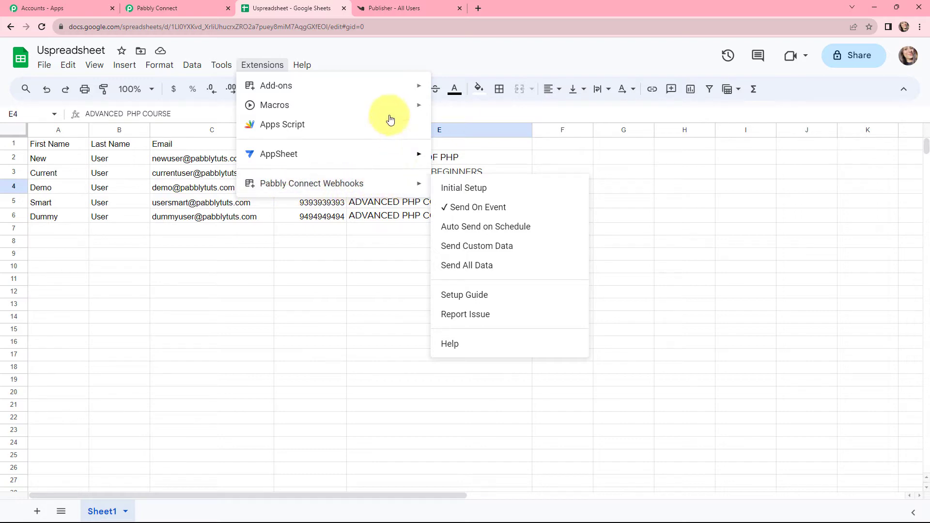
{"action": "mouse_move", "coordinate": [391, 90]}
{"action": "left_click", "coordinate": [465, 90]}
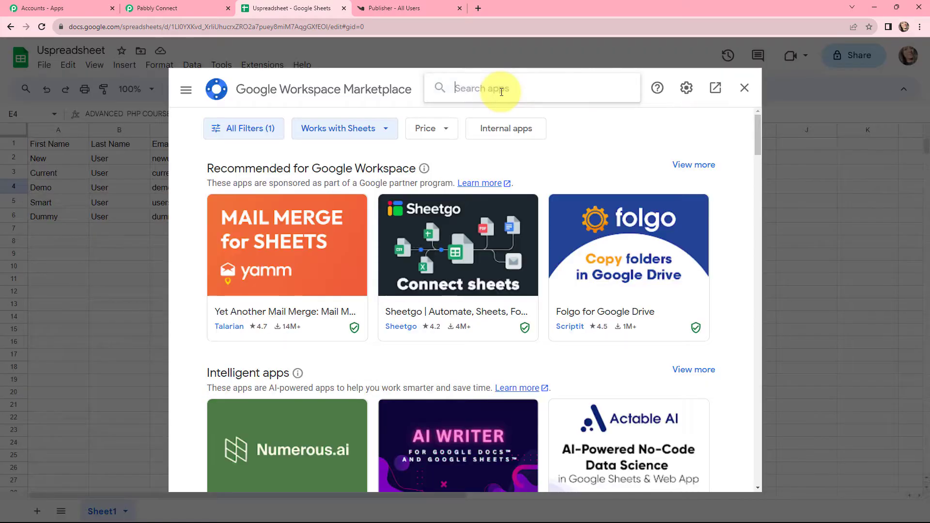
{"action": "type", "text": "PABB"}
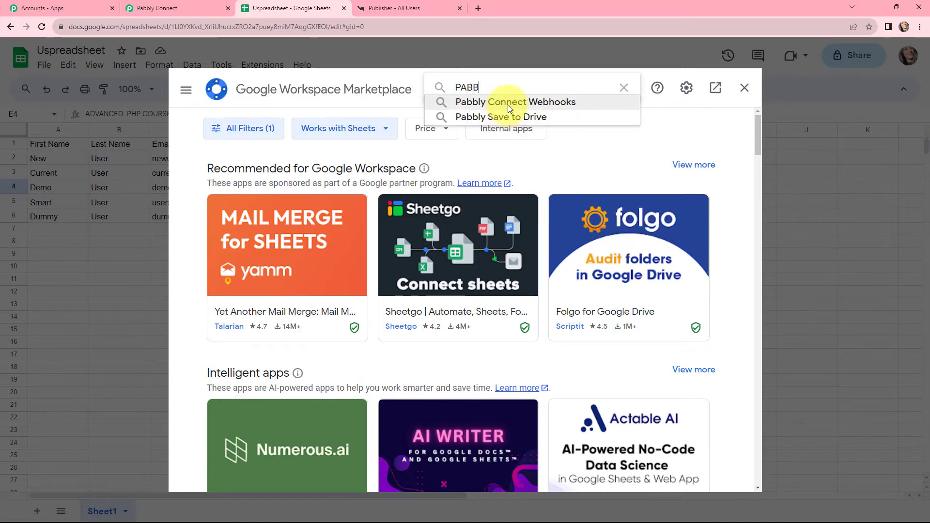
{"action": "left_click", "coordinate": [509, 106]}
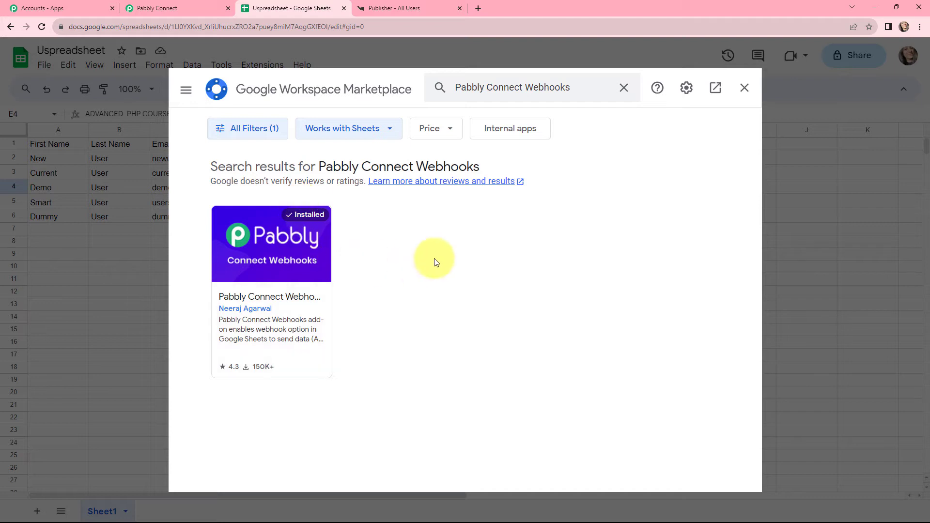
{"action": "left_click", "coordinate": [745, 89]}
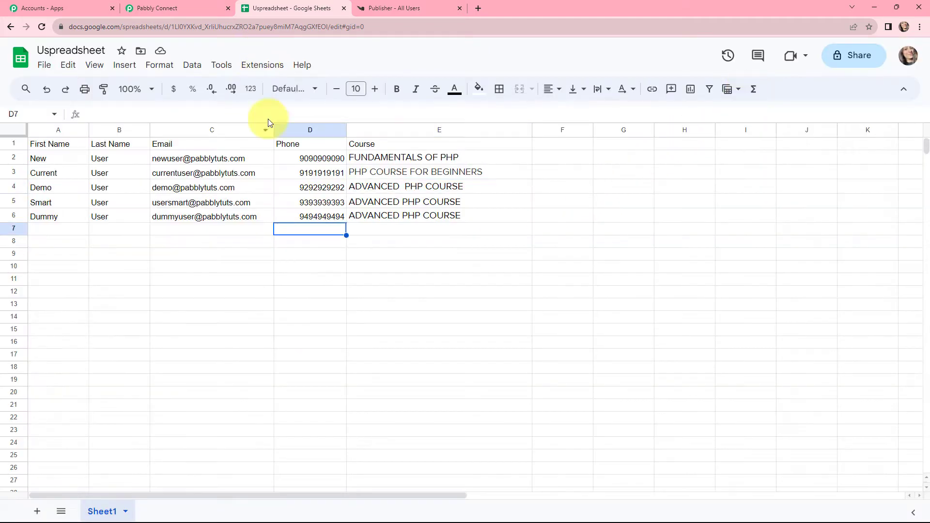
Open the Initial Setup of the Pabbly Connect Webhooks add-on for Sheet1 and review its fields
{"action": "left_click", "coordinate": [257, 65]}
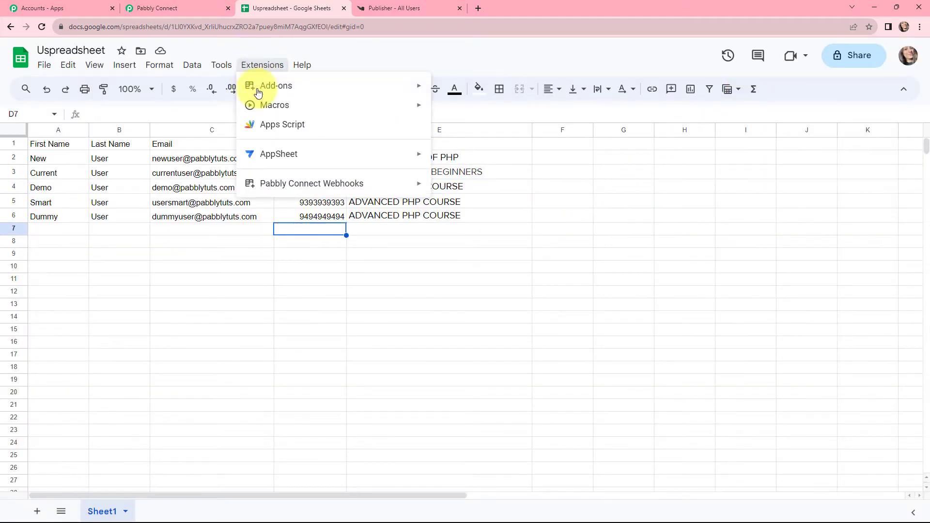
{"action": "mouse_move", "coordinate": [309, 184]}
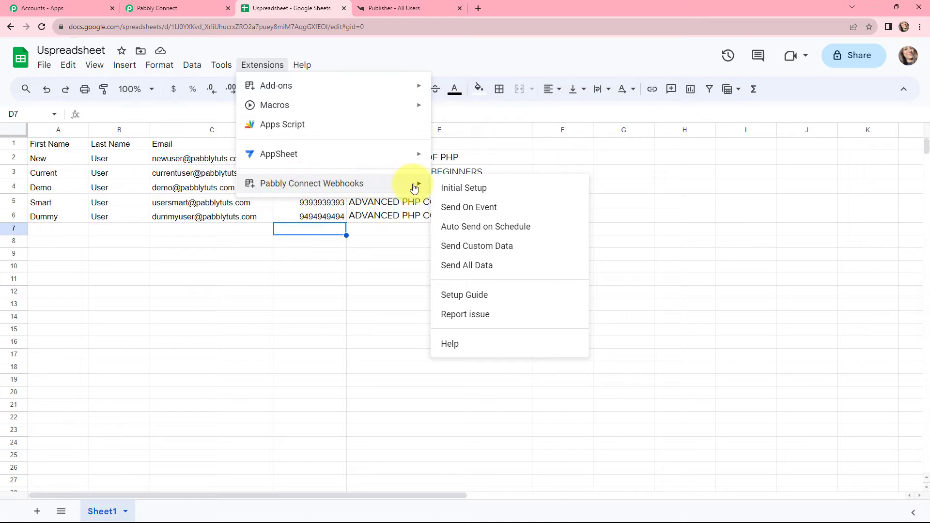
{"action": "left_click", "coordinate": [453, 189]}
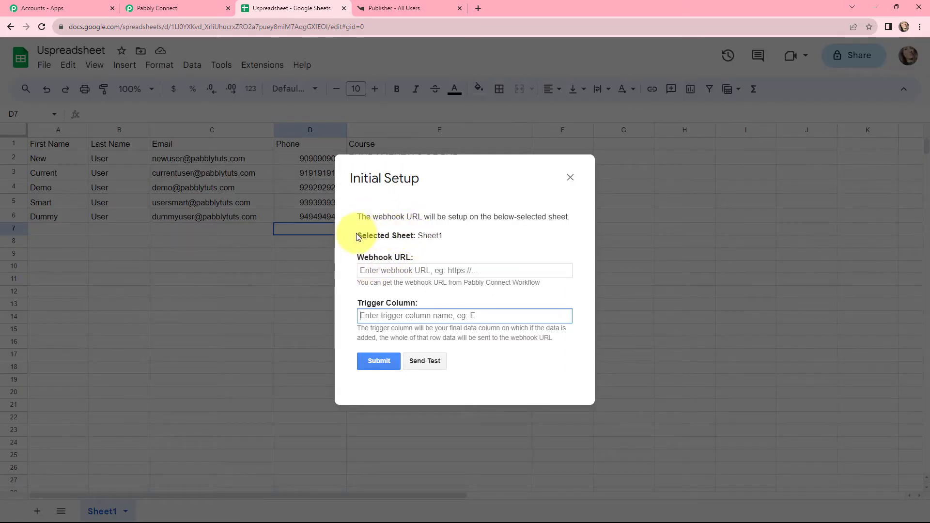
{"action": "left_click_drag", "start_coordinate": [357, 236], "coordinate": [446, 242]}
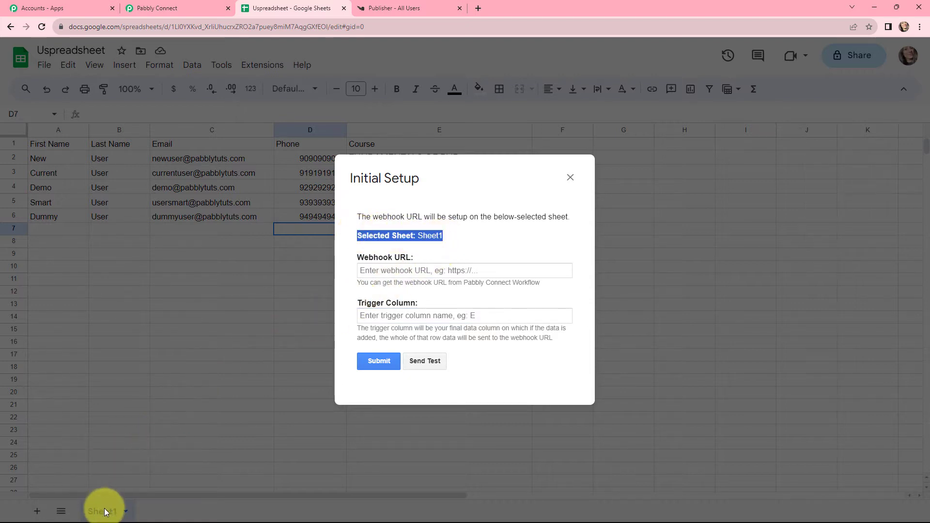
{"action": "left_click_drag", "start_coordinate": [357, 256], "coordinate": [413, 256]}
{"action": "left_click", "coordinate": [421, 303]}
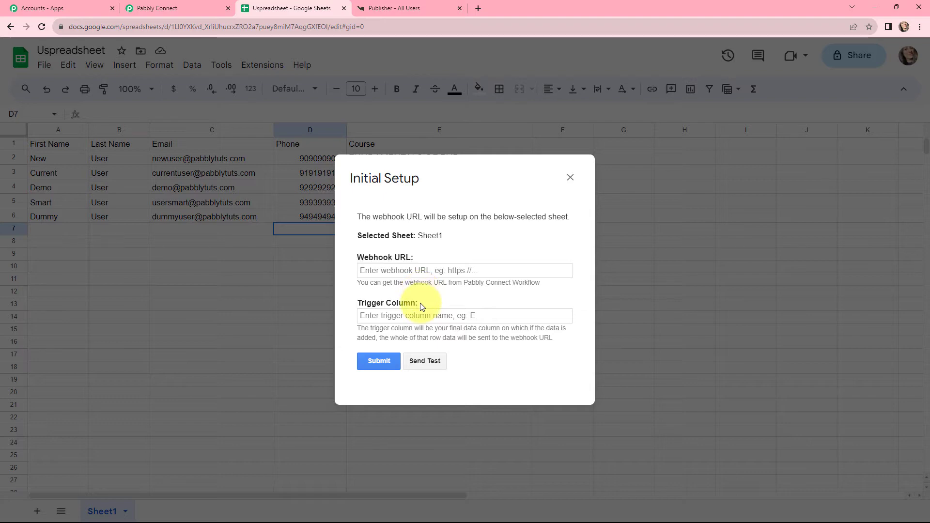
{"action": "left_click_drag", "start_coordinate": [420, 303], "coordinate": [363, 303]}
{"action": "left_click", "coordinate": [346, 282]}
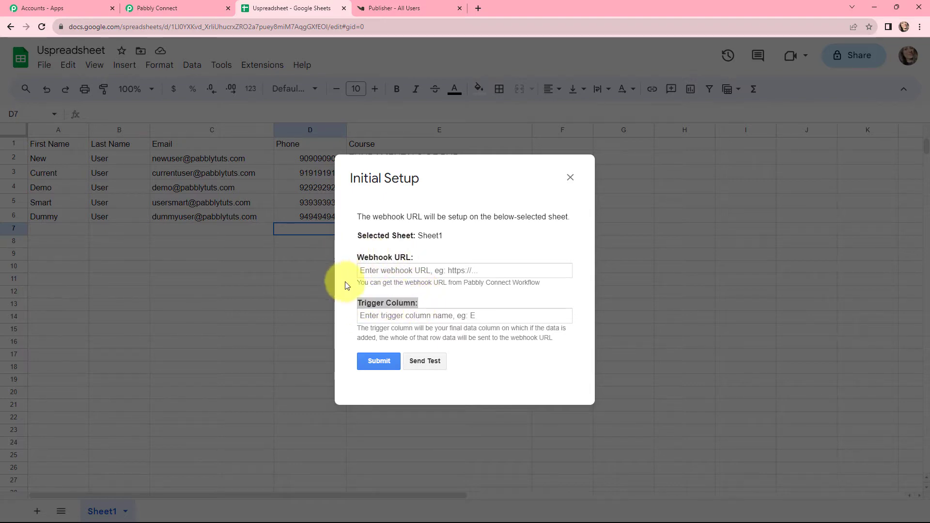
Copy the webhook URL from the Pabbly Connect trigger and enter it in the add-on's Initial Setup in Google Sheets
{"action": "left_click", "coordinate": [163, 8]}
{"action": "left_click", "coordinate": [738, 180]}
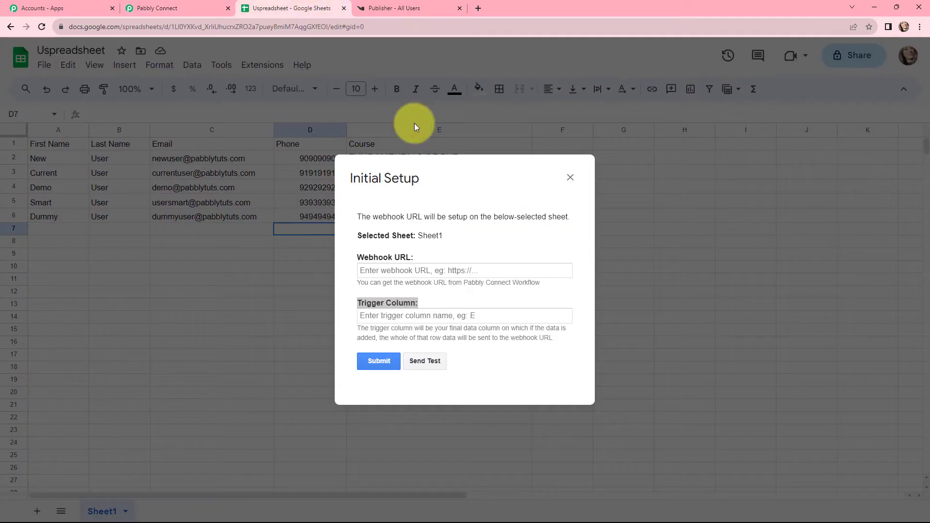
{"action": "left_click", "coordinate": [455, 271]}
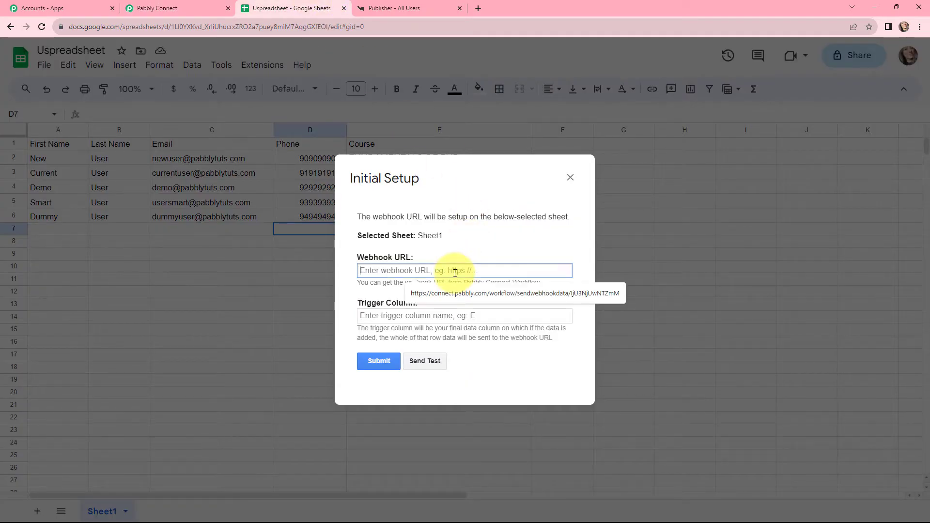
{"action": "left_click", "coordinate": [448, 293]}
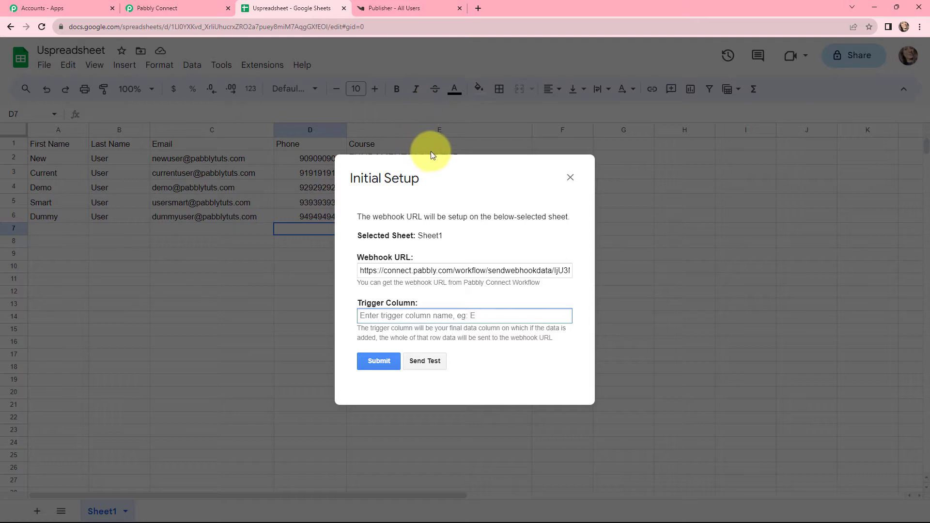
Set the trigger column to E, submit the add-on's Initial Setup for Sheet1 and close it
{"action": "key", "text": "Caps_Lock"}
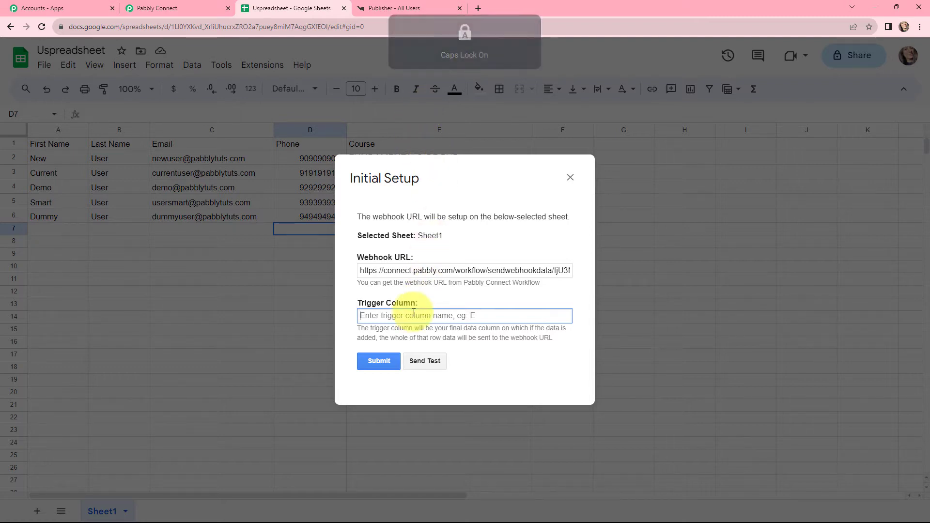
{"action": "type", "text": "E"}
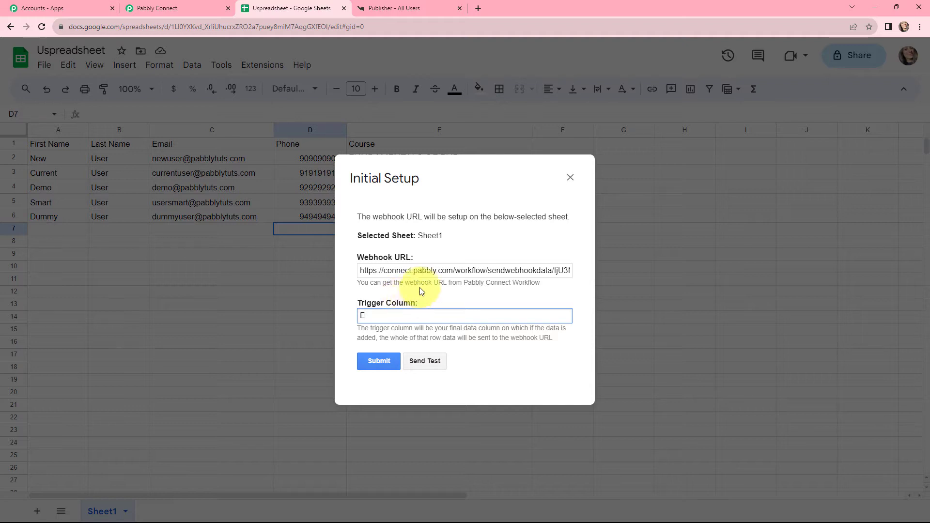
{"action": "left_click", "coordinate": [381, 357]}
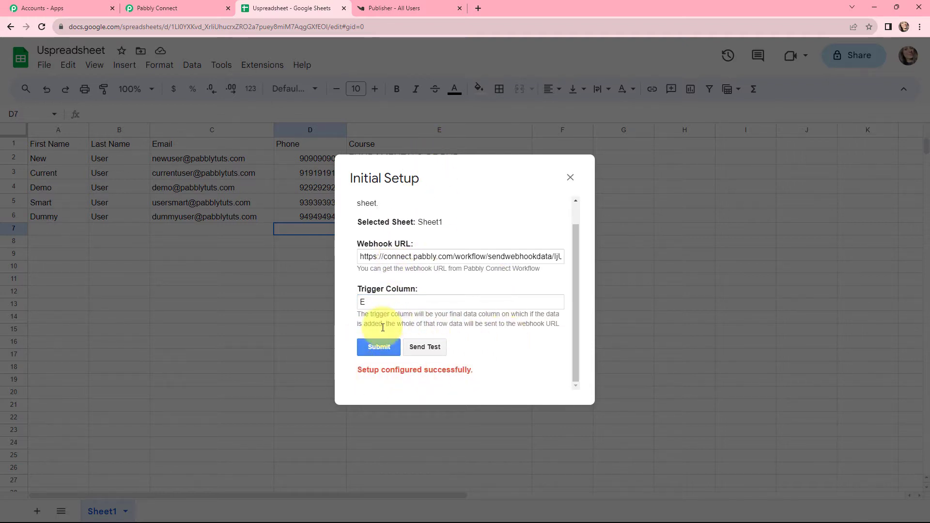
{"action": "left_click", "coordinate": [572, 179]}
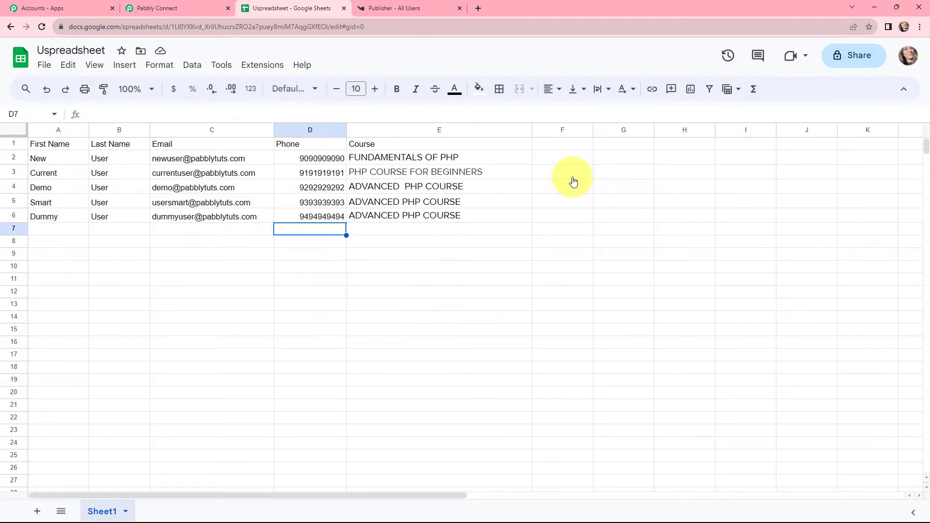
Reload the spreadsheet and enable Send On Event for the Pabbly Connect Webhooks add-on
{"action": "left_click", "coordinate": [42, 28]}
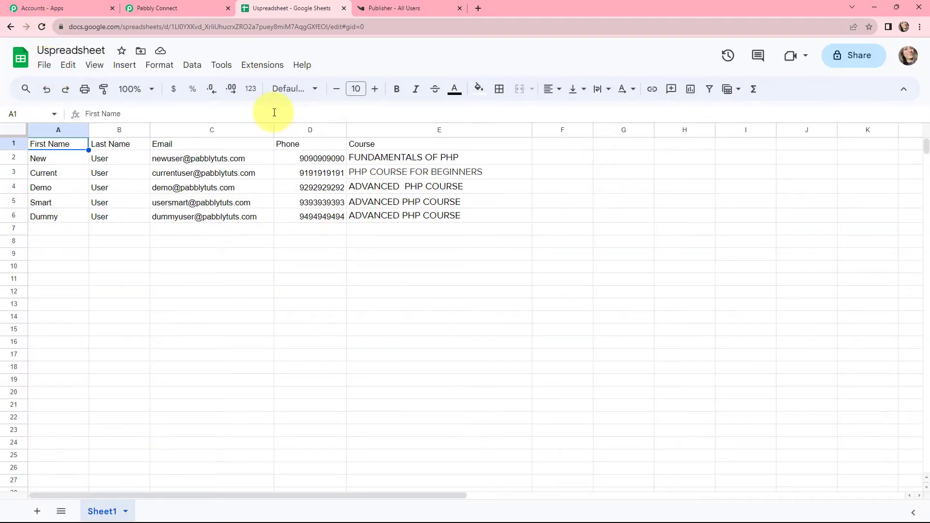
{"action": "left_click", "coordinate": [256, 68]}
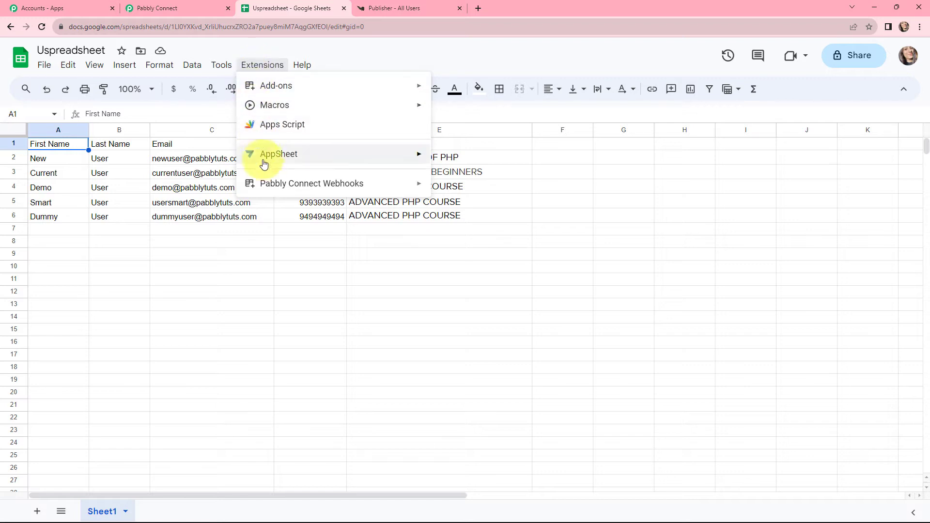
{"action": "mouse_move", "coordinate": [374, 183]}
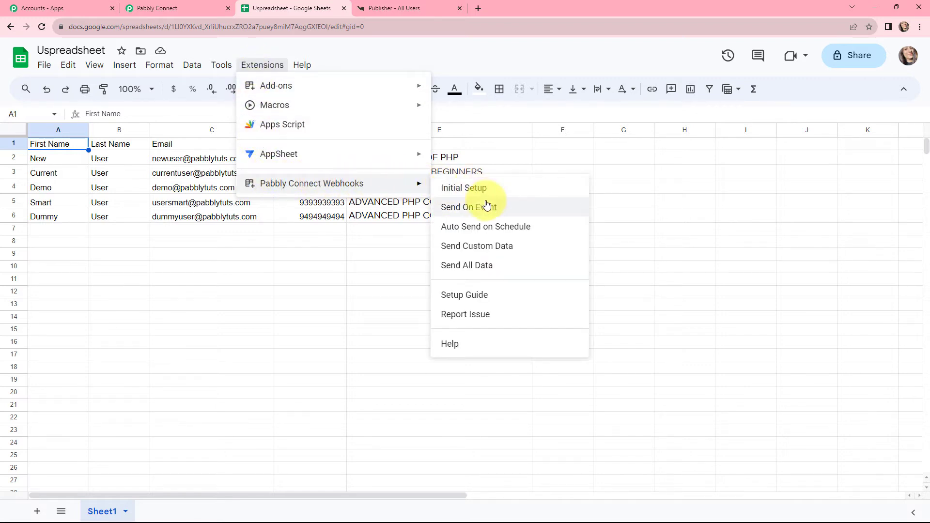
{"action": "left_click", "coordinate": [499, 209]}
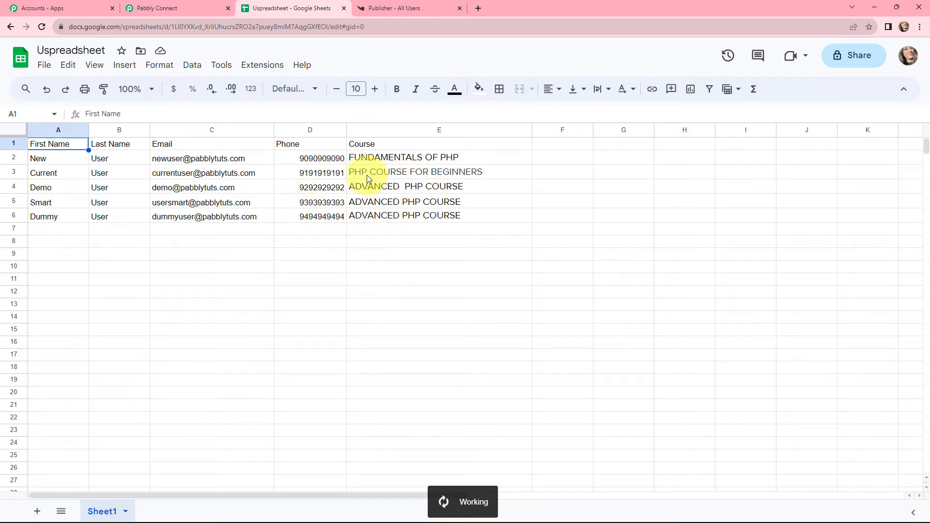
Add a test user's details with the course ADVANCED PHP COURSE in row 7, and switch to Pabbly Connect to view the captured response
{"action": "left_click", "coordinate": [54, 232]}
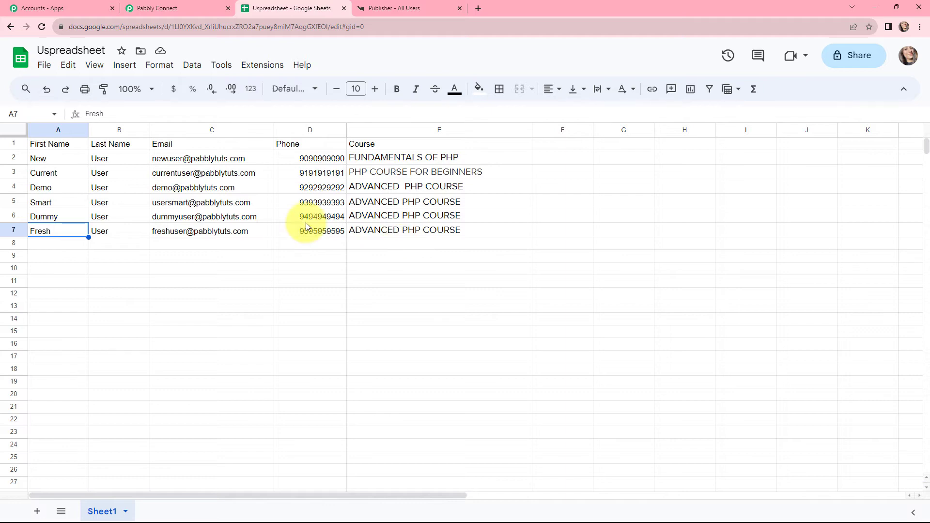
{"action": "left_click", "coordinate": [172, 10]}
{"action": "scroll", "coordinate": [519, 149], "scroll_direction": "down", "scroll_amount": 7}
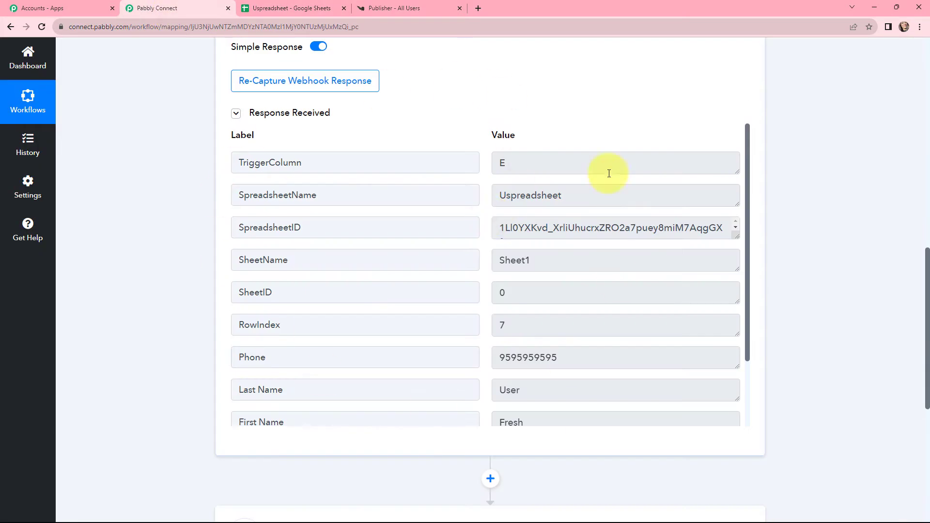
Examine the captured webhook response's trigger column, spreadsheet and sheet details, phone, name, email and course values
{"action": "left_click", "coordinate": [518, 161]}
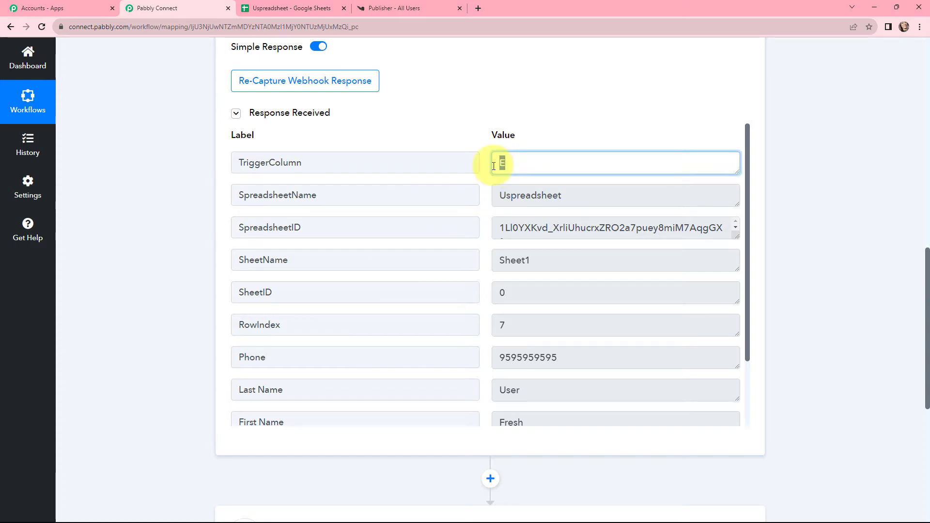
{"action": "left_click", "coordinate": [477, 175]}
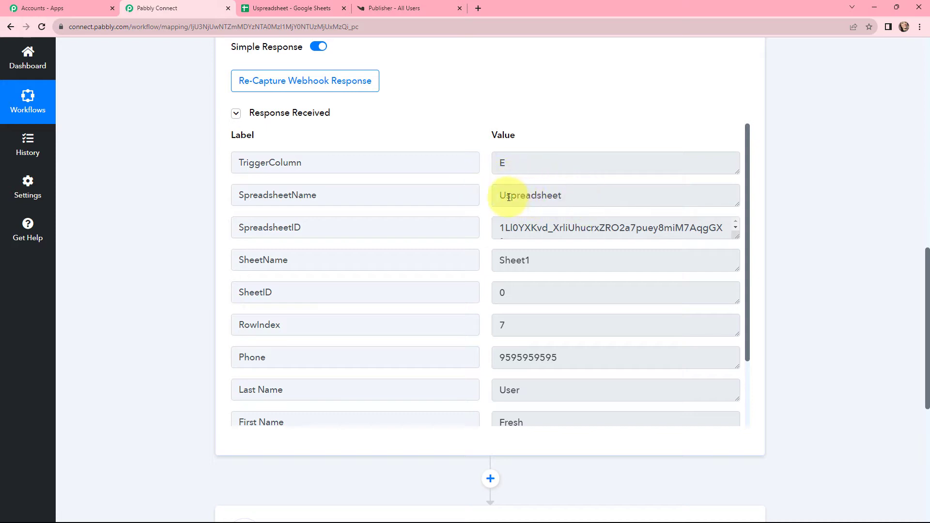
{"action": "left_click_drag", "start_coordinate": [501, 195], "coordinate": [564, 196]}
{"action": "left_click_drag", "start_coordinate": [497, 224], "coordinate": [492, 270]}
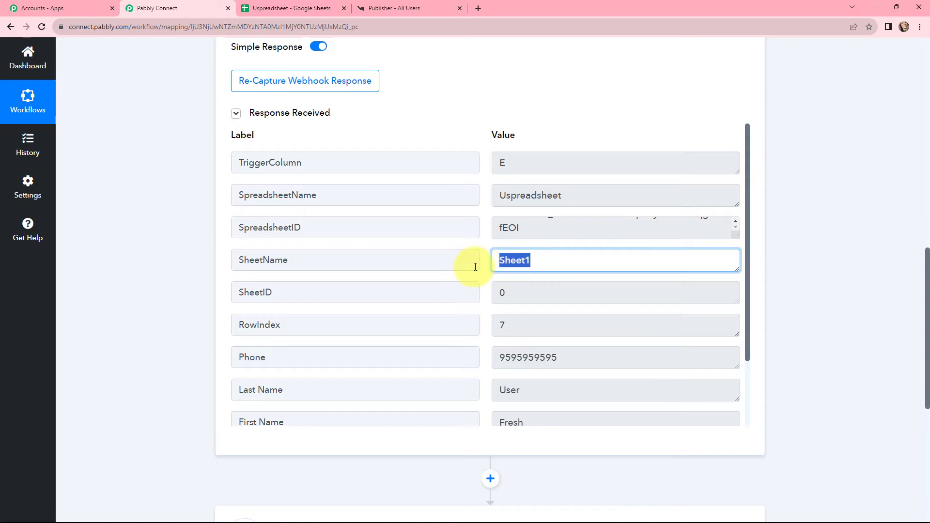
{"action": "left_click", "coordinate": [475, 266]}
{"action": "scroll", "coordinate": [486, 315], "scroll_direction": "down", "scroll_amount": 4}
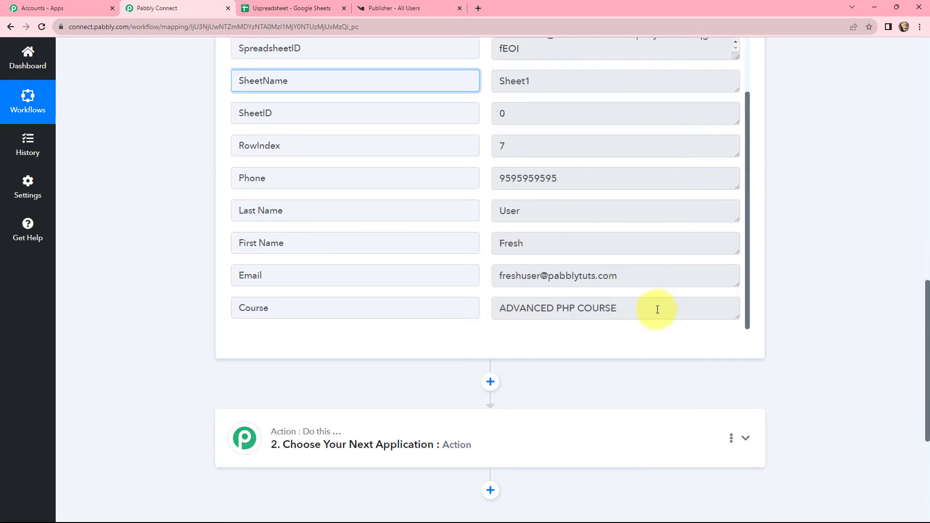
{"action": "left_click_drag", "start_coordinate": [564, 179], "coordinate": [481, 193]}
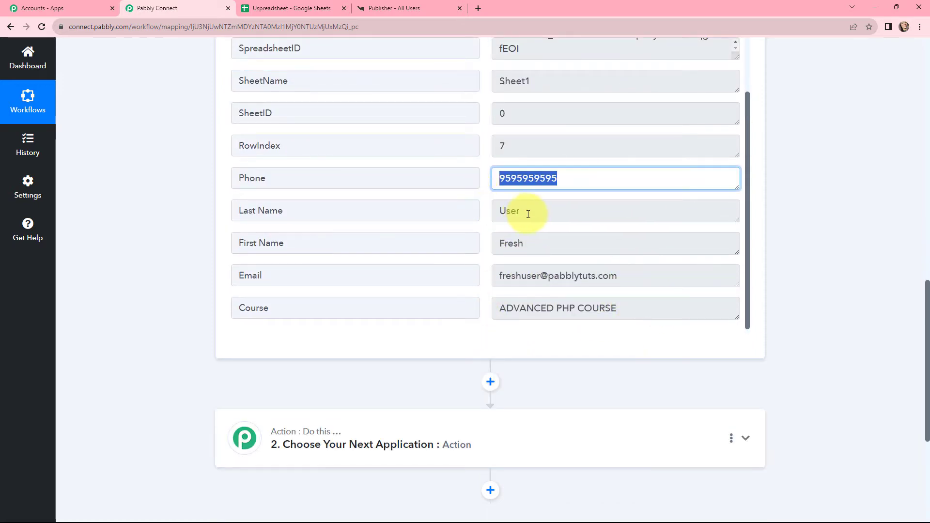
{"action": "left_click_drag", "start_coordinate": [529, 210], "coordinate": [503, 218]}
{"action": "left_click_drag", "start_coordinate": [536, 245], "coordinate": [492, 243]}
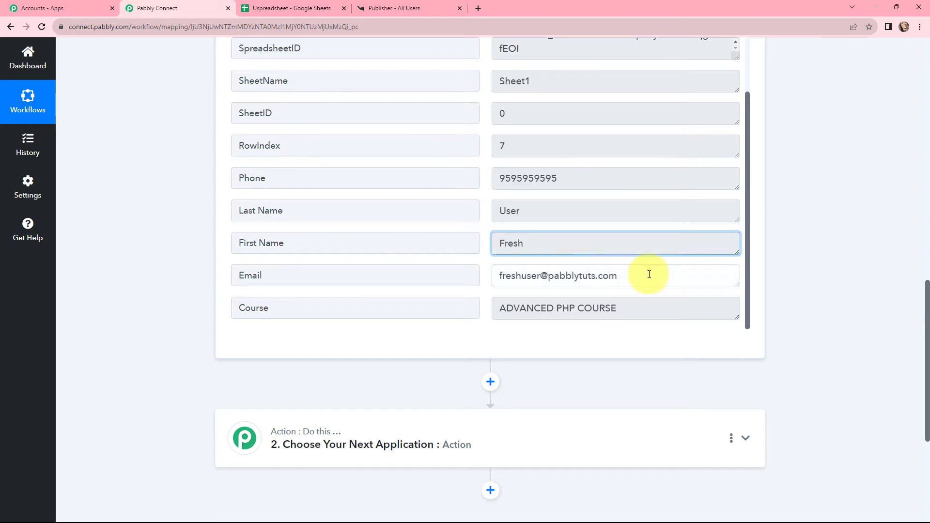
{"action": "left_click_drag", "start_coordinate": [648, 272], "coordinate": [463, 285]}
{"action": "left_click_drag", "start_coordinate": [619, 309], "coordinate": [490, 317]}
{"action": "left_click", "coordinate": [487, 315]}
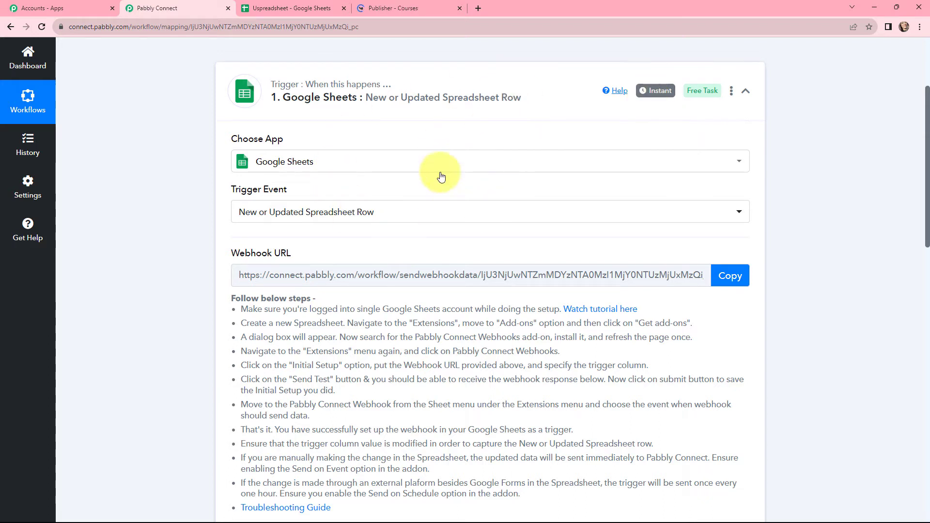
Switch to Knorish to look over the available courses, and return to the Pabbly Connect workflow
{"action": "left_click", "coordinate": [405, 7]}
{"action": "scroll", "coordinate": [447, 249], "scroll_direction": "down", "scroll_amount": 3}
{"action": "mouse_move", "coordinate": [483, 289]}
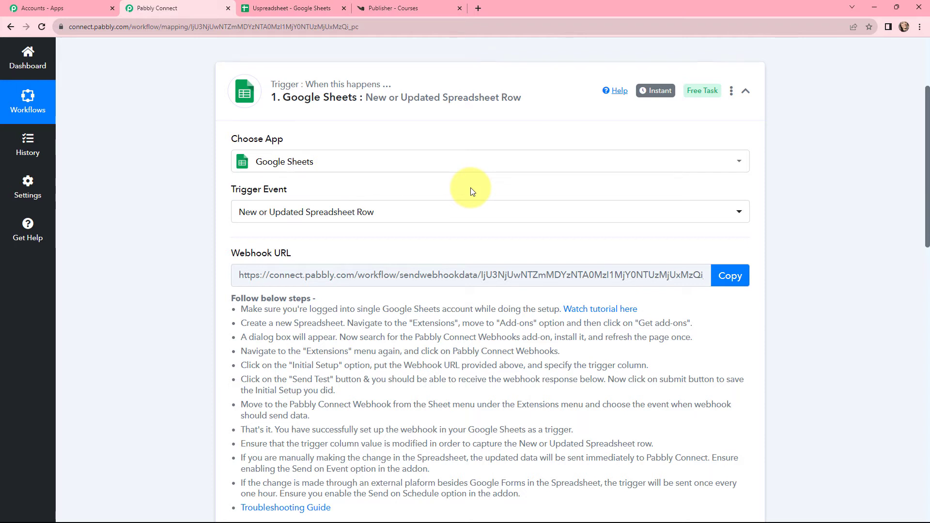
{"action": "left_click", "coordinate": [396, 10]}
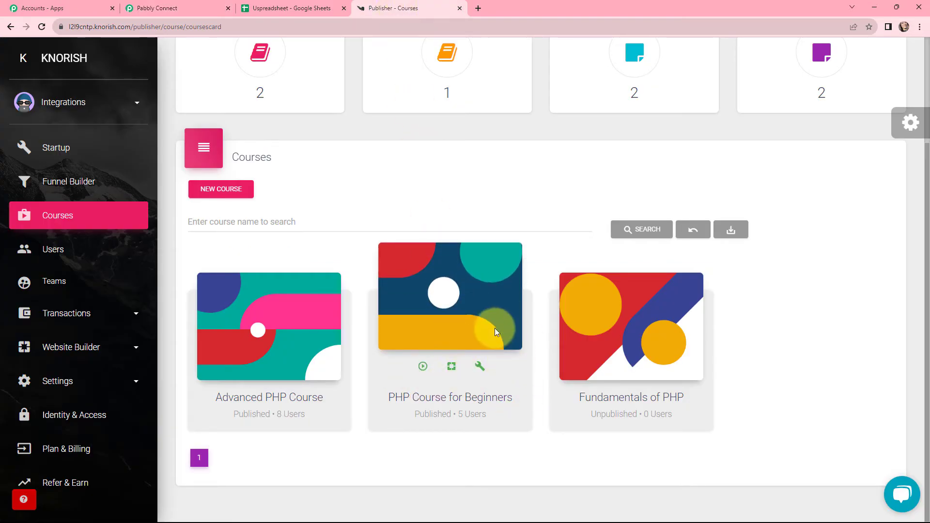
{"action": "left_click", "coordinate": [178, 10]}
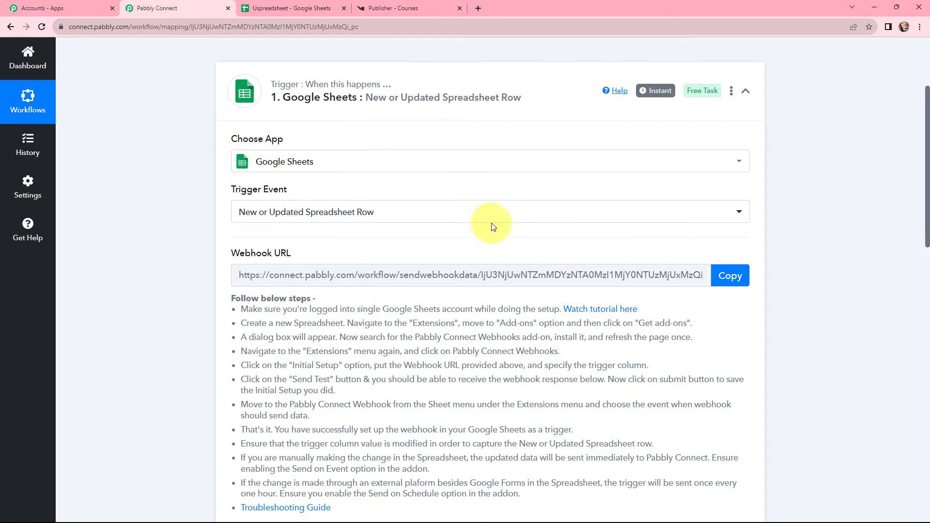
Make the workflow's second step a Filter by Pabbly and select the Google Sheets Course field as its label
{"action": "left_click", "coordinate": [473, 203]}
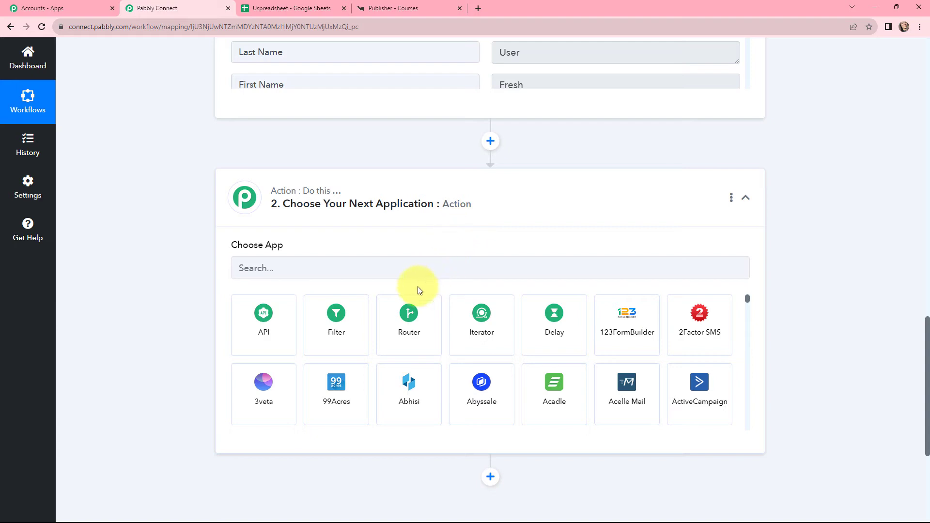
{"action": "left_click", "coordinate": [336, 324]}
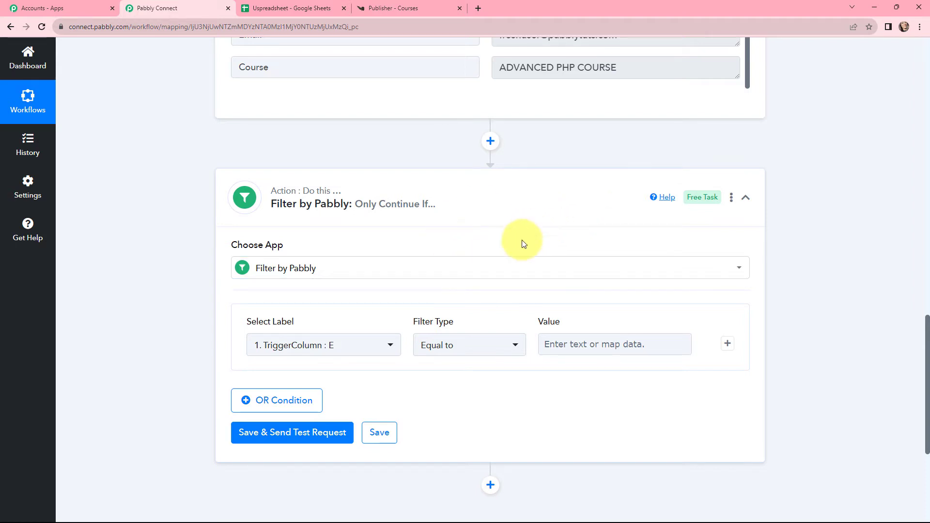
{"action": "left_click", "coordinate": [349, 343]}
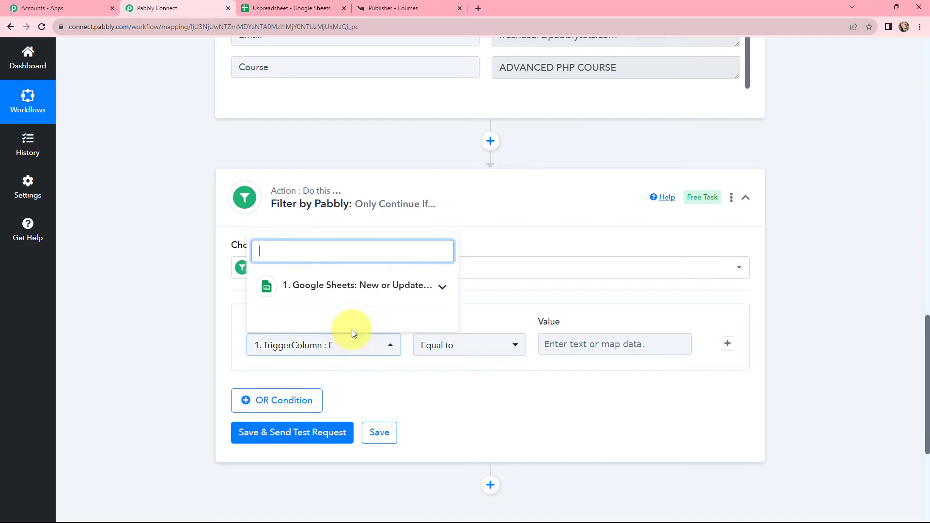
{"action": "left_click", "coordinate": [359, 294]}
{"action": "scroll", "coordinate": [369, 329], "scroll_direction": "down", "scroll_amount": 3}
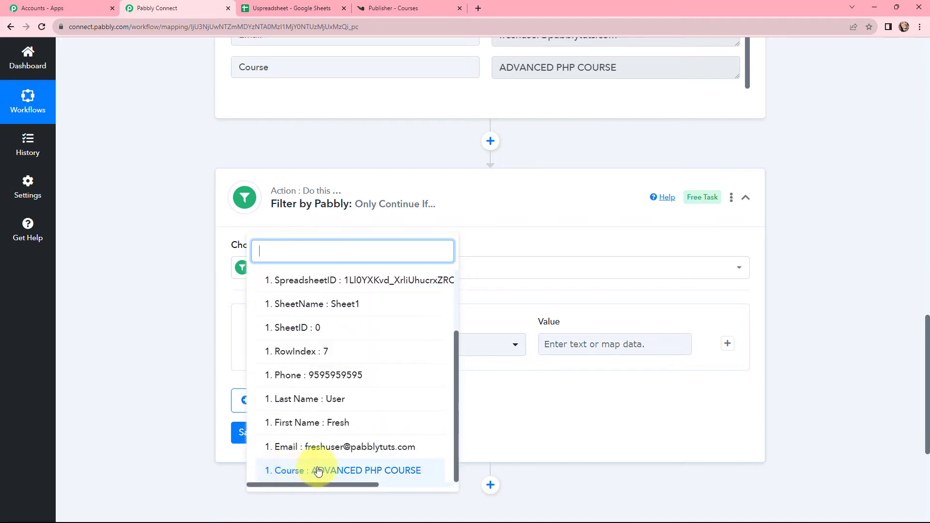
{"action": "left_click", "coordinate": [369, 474]}
Complete the filter condition with type Equal to and the value ADVANCED PHP COURSE copied from the trigger response
{"action": "left_click", "coordinate": [472, 353]}
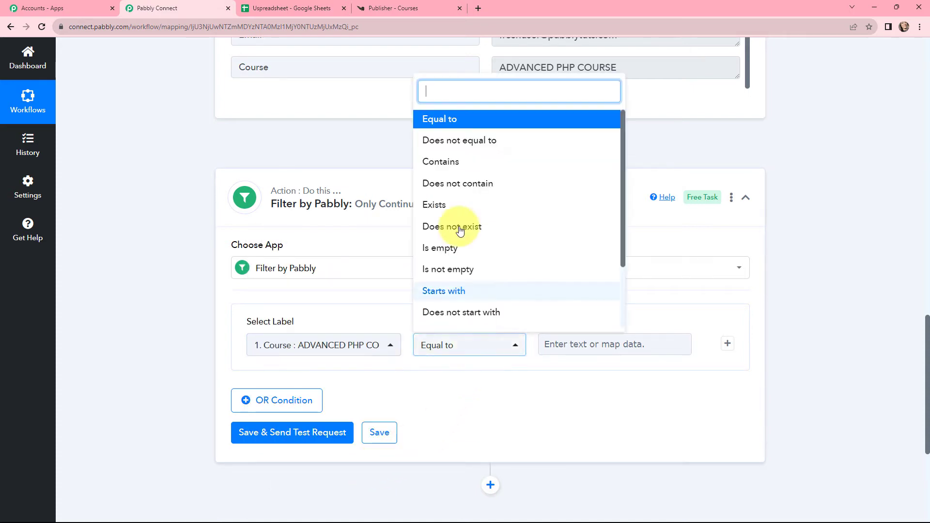
{"action": "left_click", "coordinate": [462, 126]}
{"action": "left_click_drag", "start_coordinate": [638, 71], "coordinate": [498, 77]}
{"action": "key", "text": "ctrl+c"}
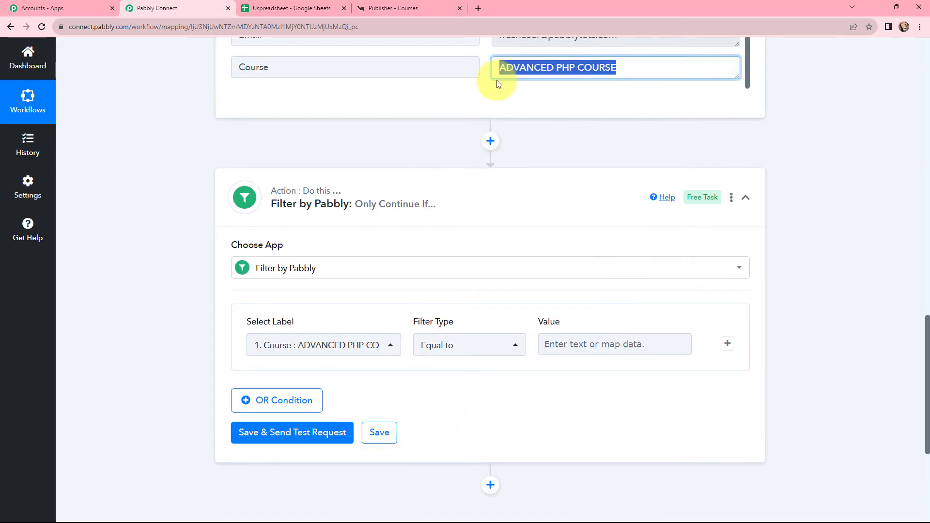
{"action": "left_click", "coordinate": [575, 340]}
{"action": "key", "text": "ctrl+v"}
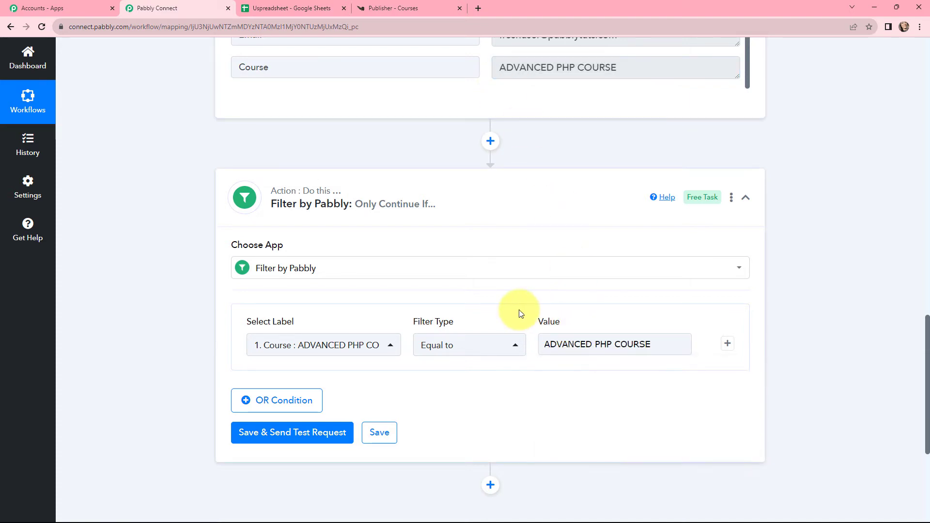
{"action": "left_click", "coordinate": [515, 311]}
Save the filter, send a test request and check its status and message in the response
{"action": "scroll", "coordinate": [374, 321], "scroll_direction": "down", "scroll_amount": 1}
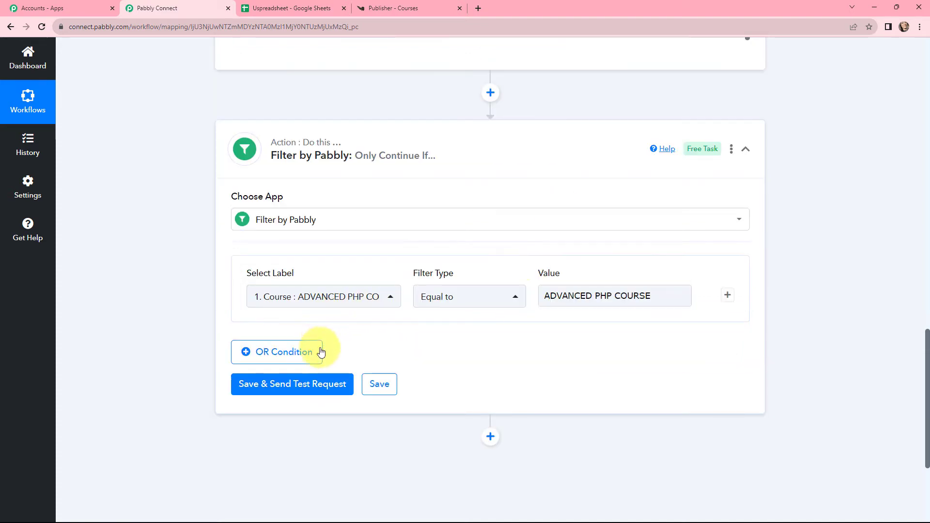
{"action": "left_click", "coordinate": [306, 382]}
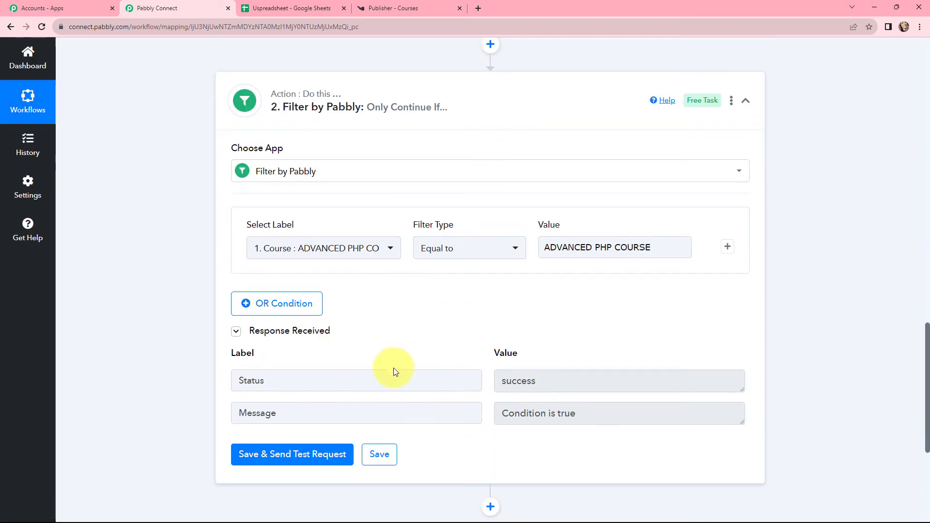
{"action": "left_click_drag", "start_coordinate": [493, 380], "coordinate": [502, 414]}
Add a Knorish action after the filter with the event Add User to Course and open its account connection settings
{"action": "scroll", "coordinate": [489, 300], "scroll_direction": "down", "scroll_amount": 5}
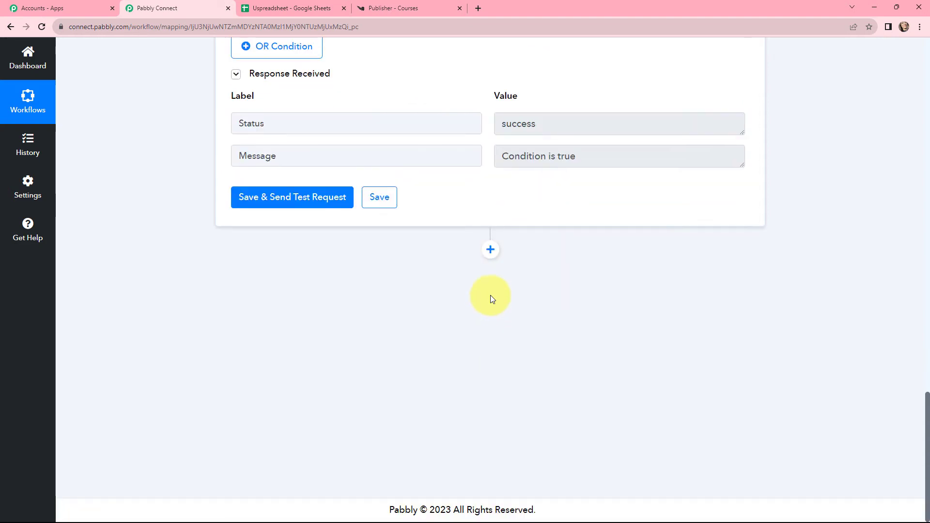
{"action": "left_click", "coordinate": [493, 251]}
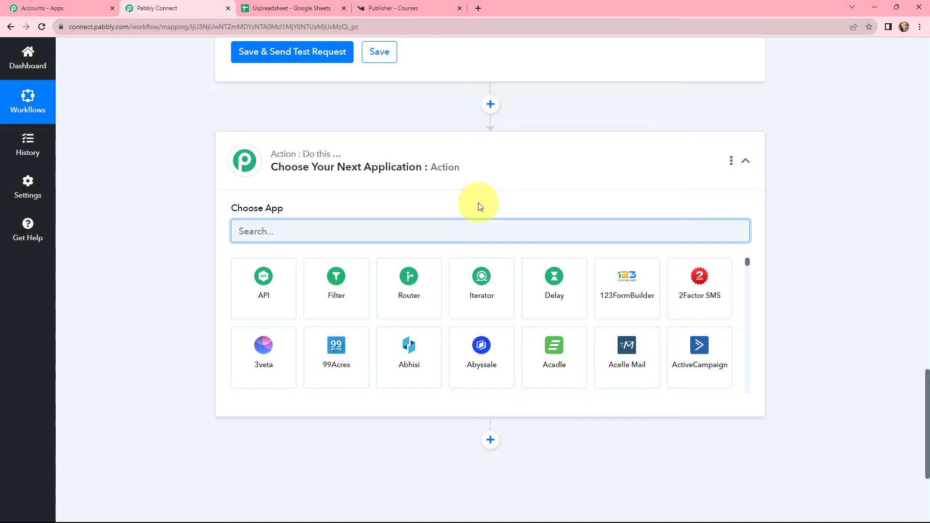
{"action": "type", "text": "kn"}
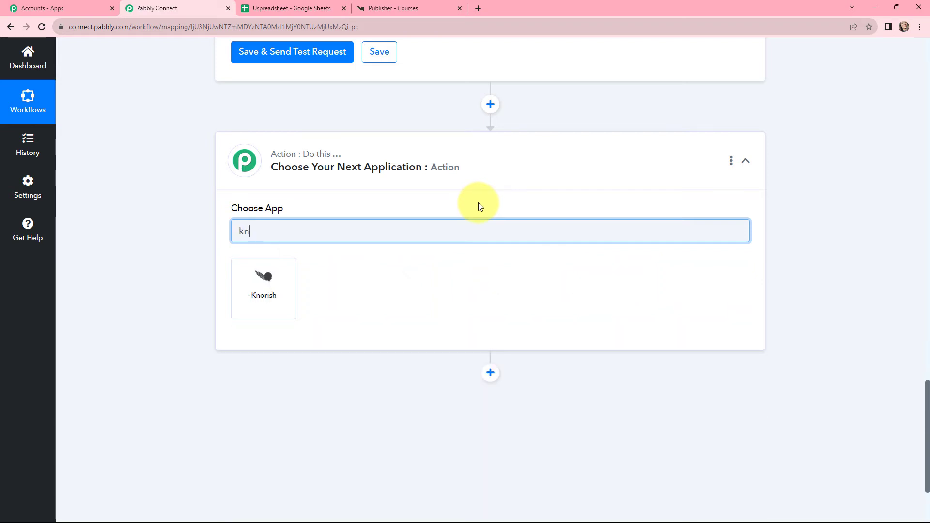
{"action": "type", "text": "o"}
{"action": "left_click", "coordinate": [277, 277]}
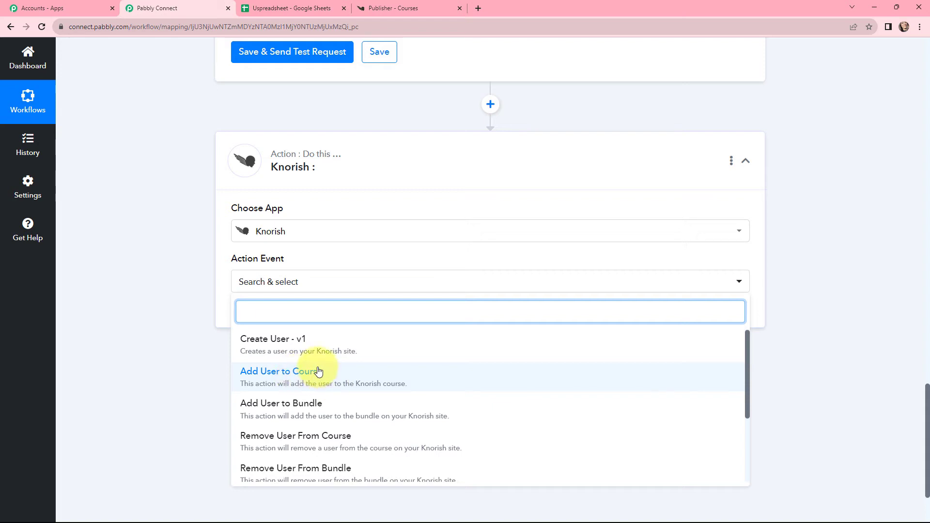
{"action": "left_click", "coordinate": [301, 378]}
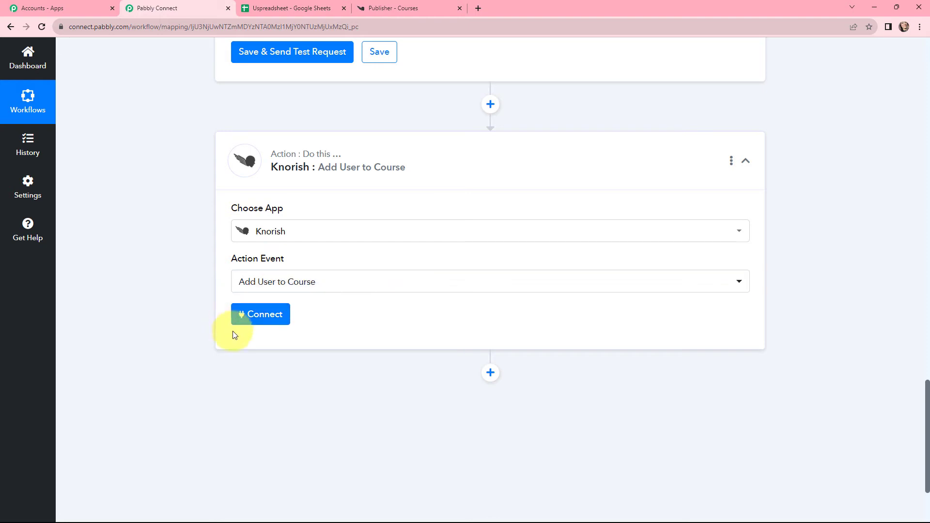
{"action": "left_click", "coordinate": [254, 313]}
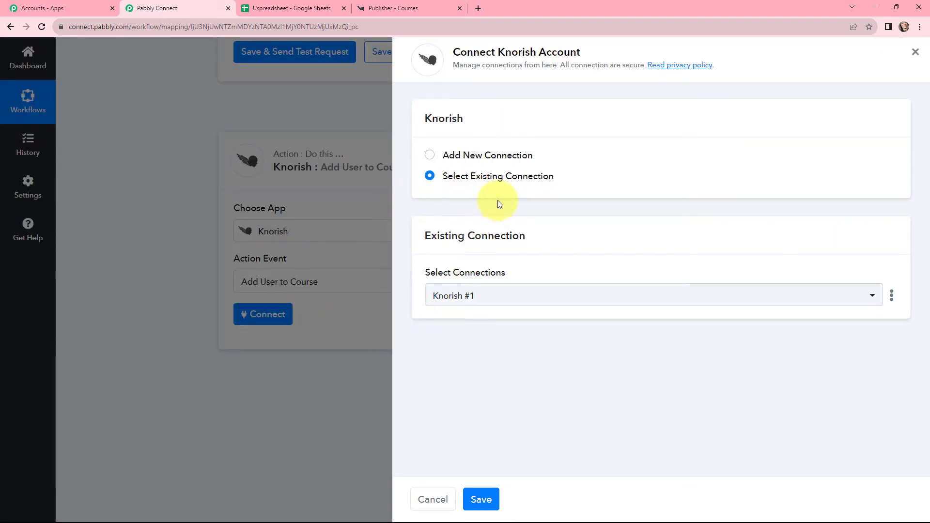
Choose to add a new Knorish connection and check the Website URL and API Key details it requires
{"action": "left_click", "coordinate": [429, 156]}
{"action": "scroll", "coordinate": [469, 208], "scroll_direction": "down", "scroll_amount": 1}
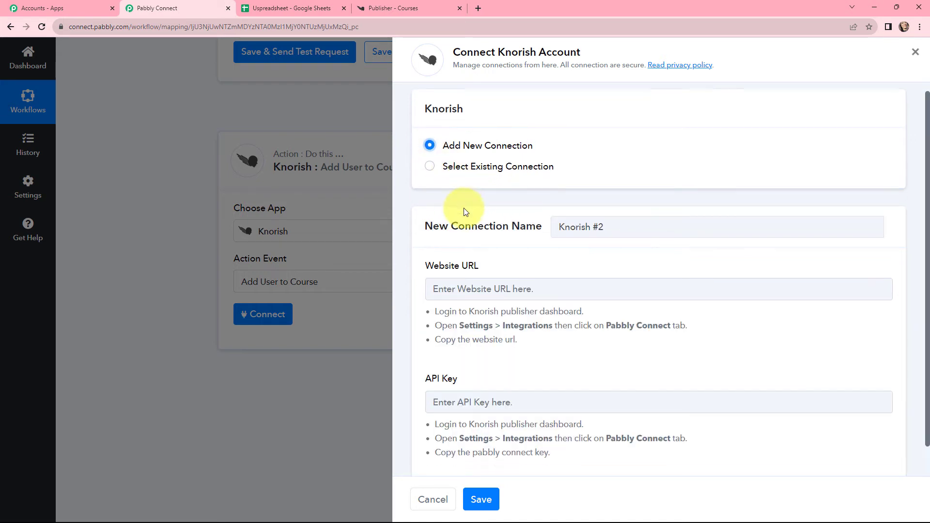
{"action": "left_click_drag", "start_coordinate": [479, 234], "coordinate": [428, 238]}
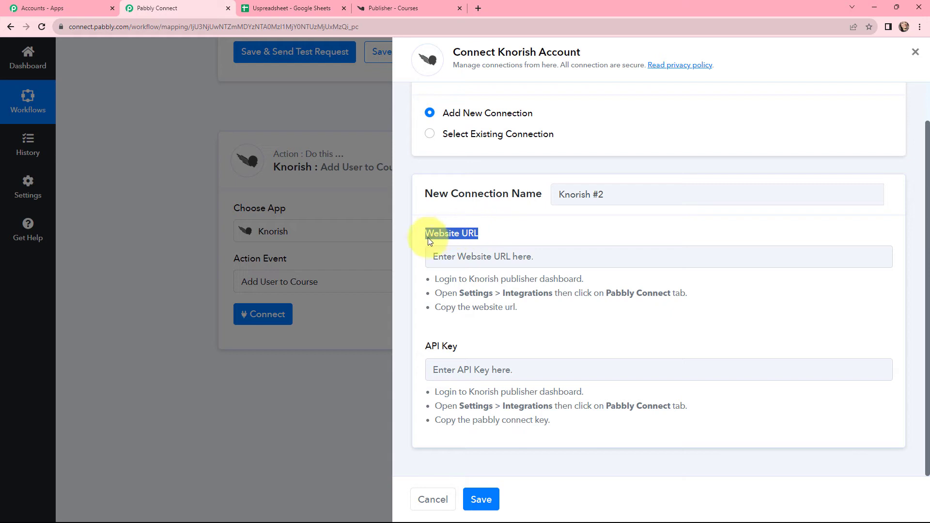
{"action": "left_click_drag", "start_coordinate": [465, 351], "coordinate": [426, 348]}
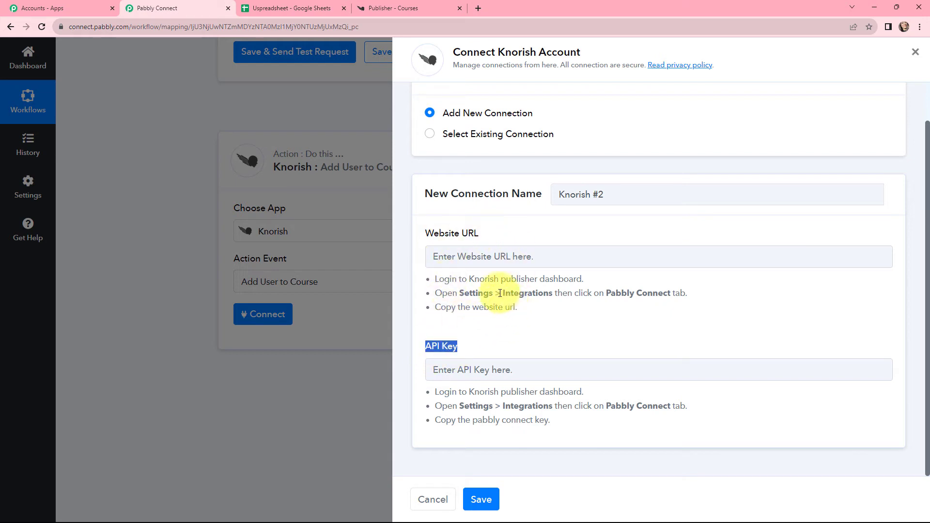
Switch to the Knorish publisher dashboard and open the Pabbly Connect integration settings
{"action": "left_click", "coordinate": [412, 8]}
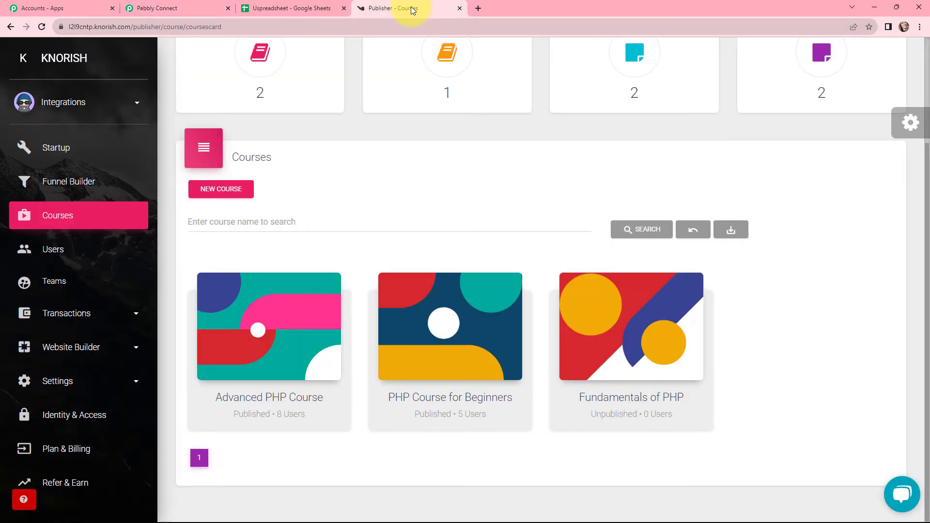
{"action": "left_click", "coordinate": [97, 383]}
{"action": "scroll", "coordinate": [97, 383], "scroll_direction": "down", "scroll_amount": 5}
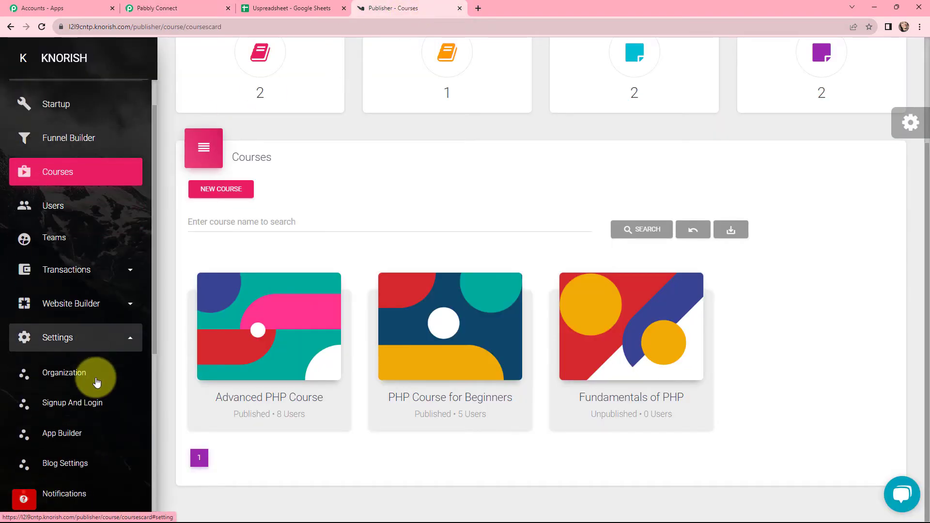
{"action": "left_click", "coordinate": [96, 387]}
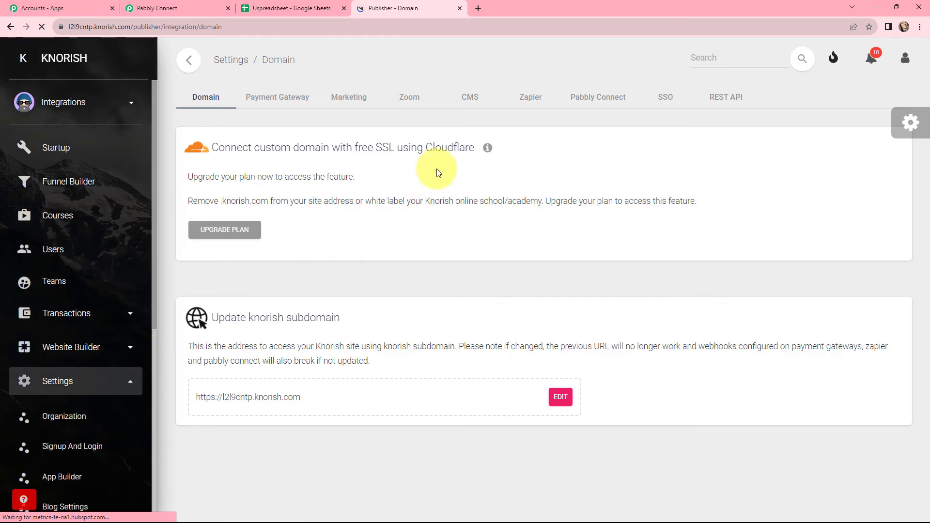
{"action": "left_click", "coordinate": [586, 101]}
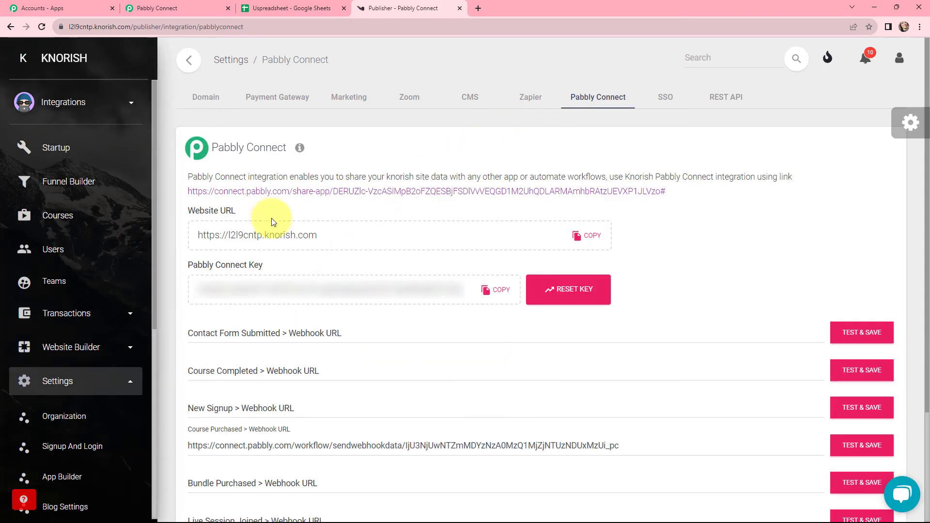
Copy the website URL from Knorish and paste it into the new connection's Website URL field in Pabbly Connect
{"action": "left_click", "coordinate": [581, 237]}
{"action": "key", "text": "ctrl+c"}
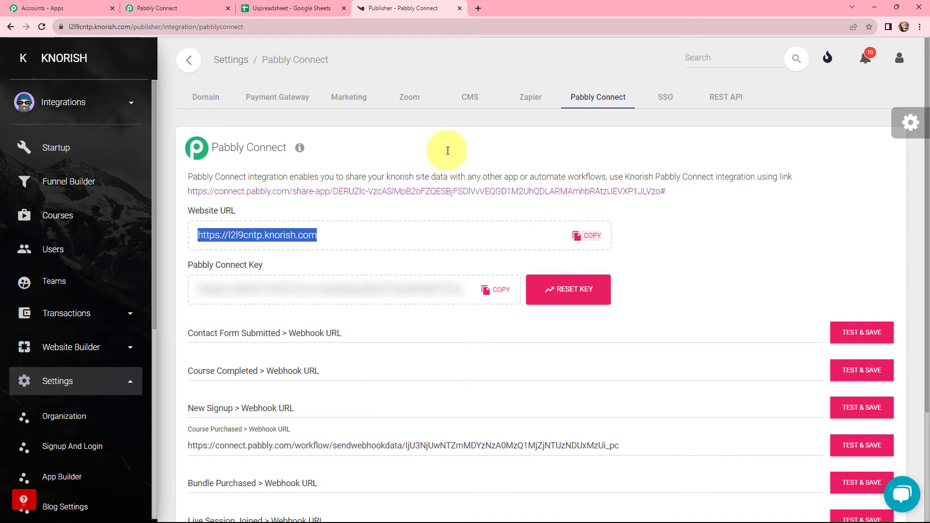
{"action": "left_click", "coordinate": [194, 7]}
{"action": "left_click", "coordinate": [457, 256]}
{"action": "key", "text": "ctrl+v"}
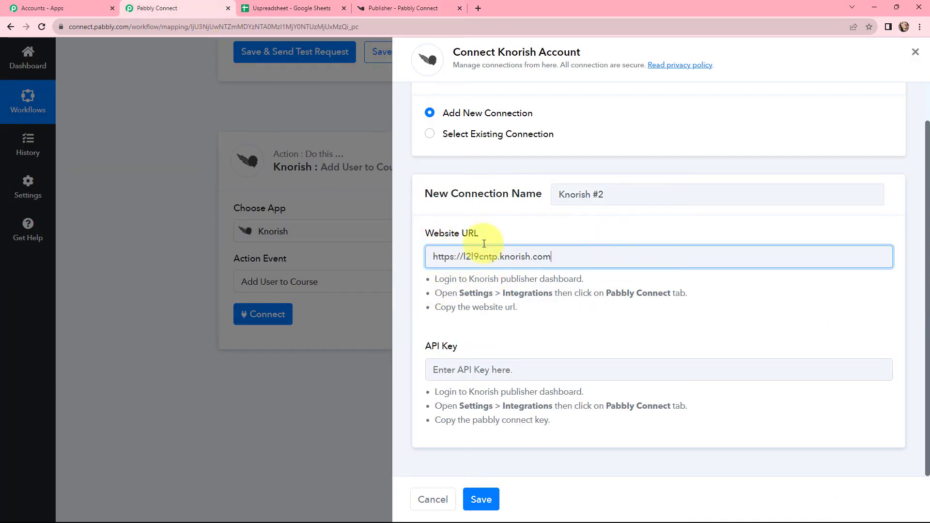
Copy the Pabbly Connect key from Knorish into the connection's API Key field and save the connection
{"action": "left_click", "coordinate": [480, 364]}
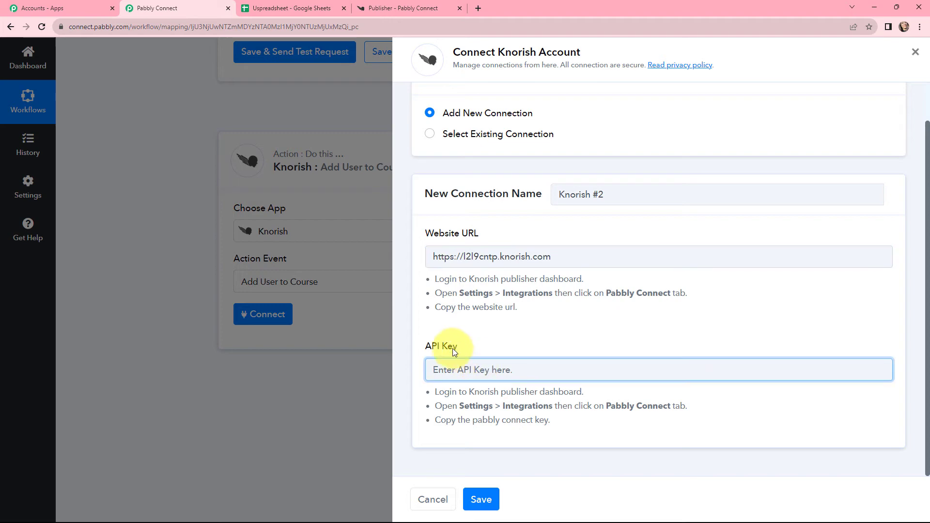
{"action": "left_click", "coordinate": [402, 7]}
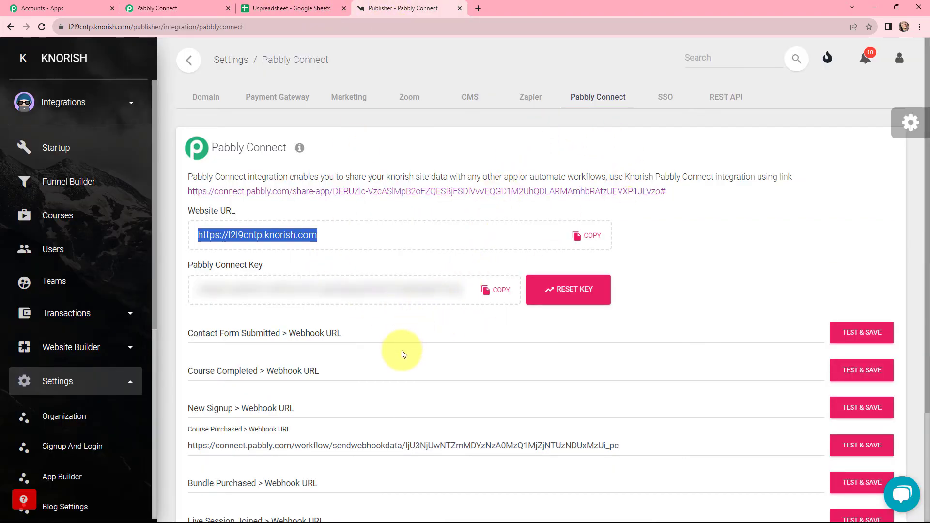
{"action": "left_click", "coordinate": [492, 291]}
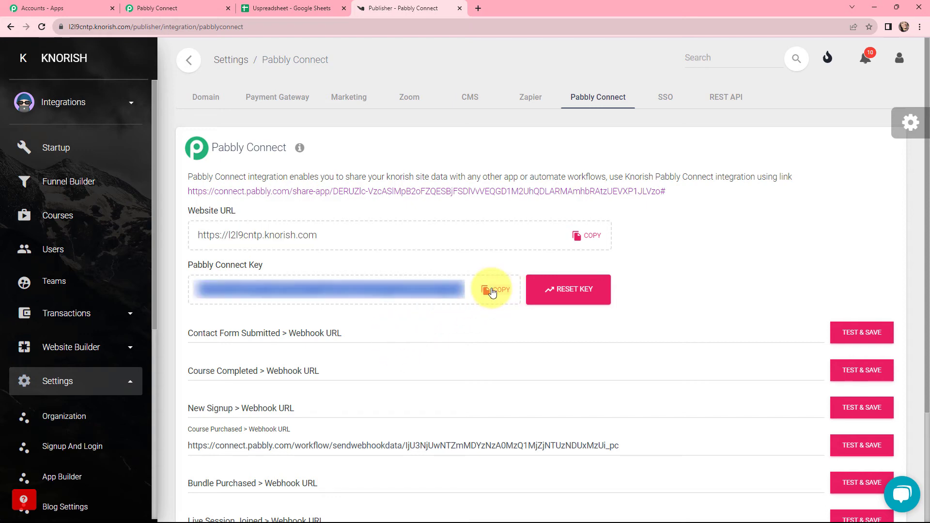
{"action": "left_click", "coordinate": [155, 7]}
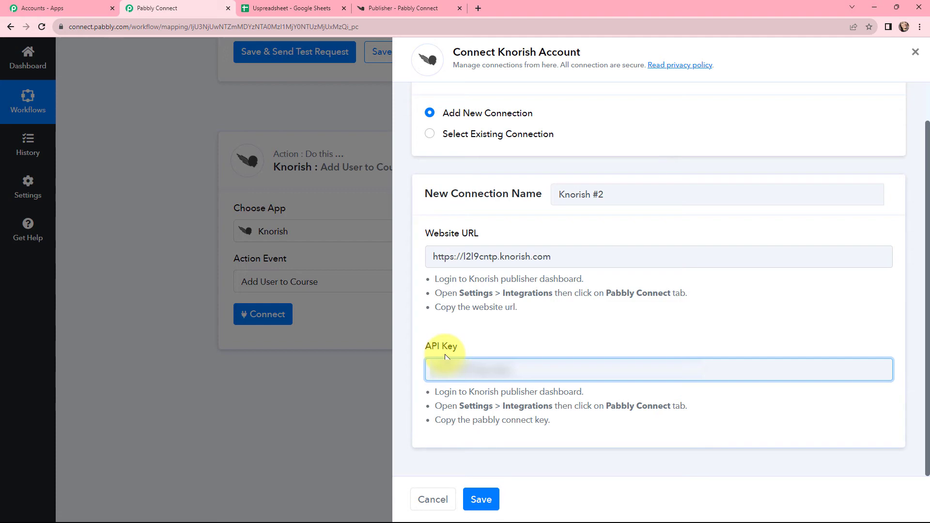
{"action": "key", "text": "ctrl+v"}
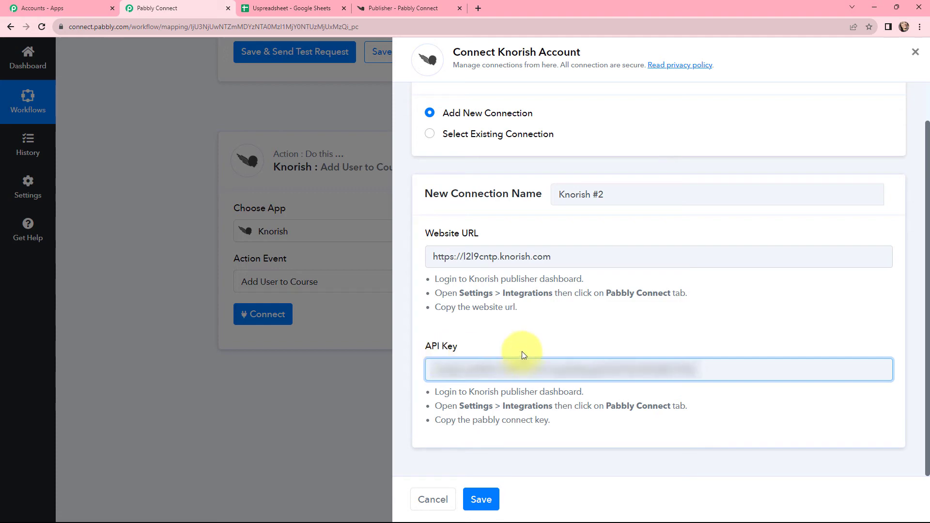
{"action": "left_click", "coordinate": [484, 502]}
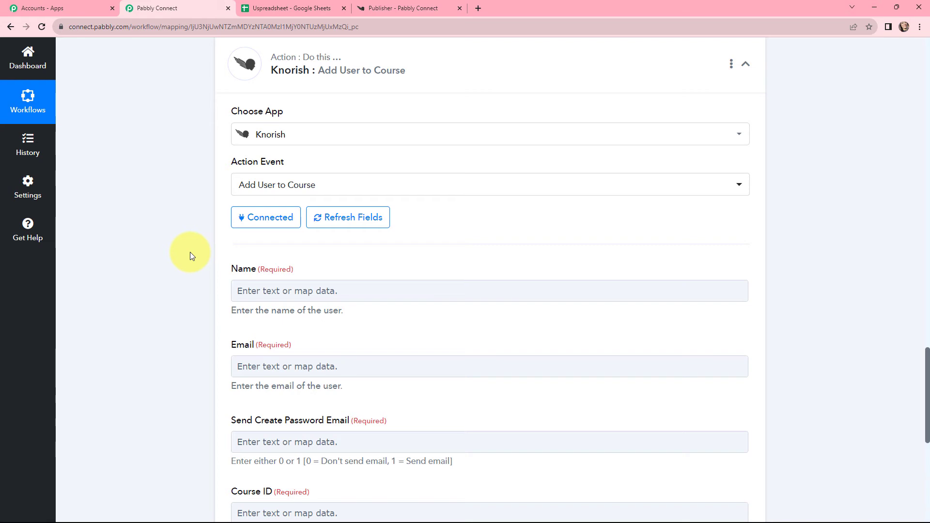
Map the Knorish action's Name field to First Name followed by Last Name from the Google Sheets trigger
{"action": "scroll", "coordinate": [222, 301], "scroll_direction": "down", "scroll_amount": 1}
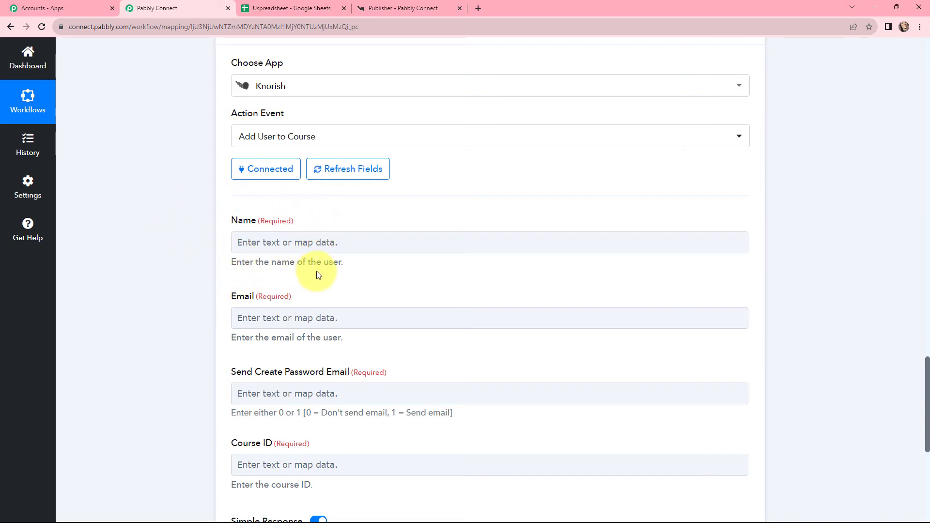
{"action": "left_click", "coordinate": [347, 245]}
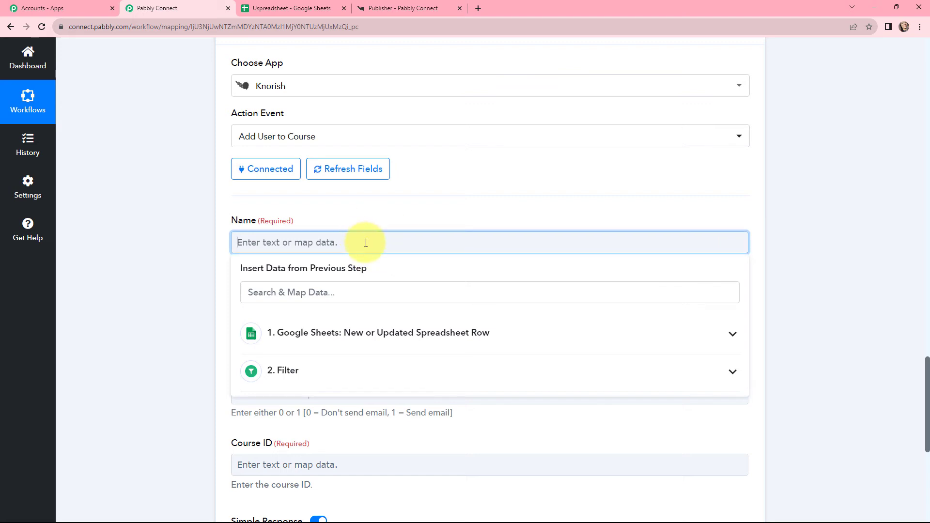
{"action": "left_click", "coordinate": [359, 331]}
{"action": "scroll", "coordinate": [364, 395], "scroll_direction": "down", "scroll_amount": 2}
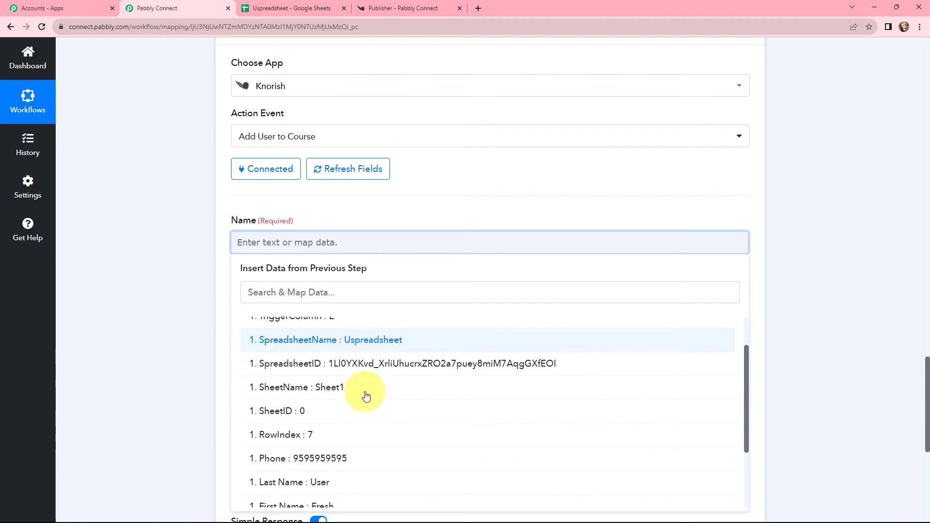
{"action": "left_click", "coordinate": [353, 457]}
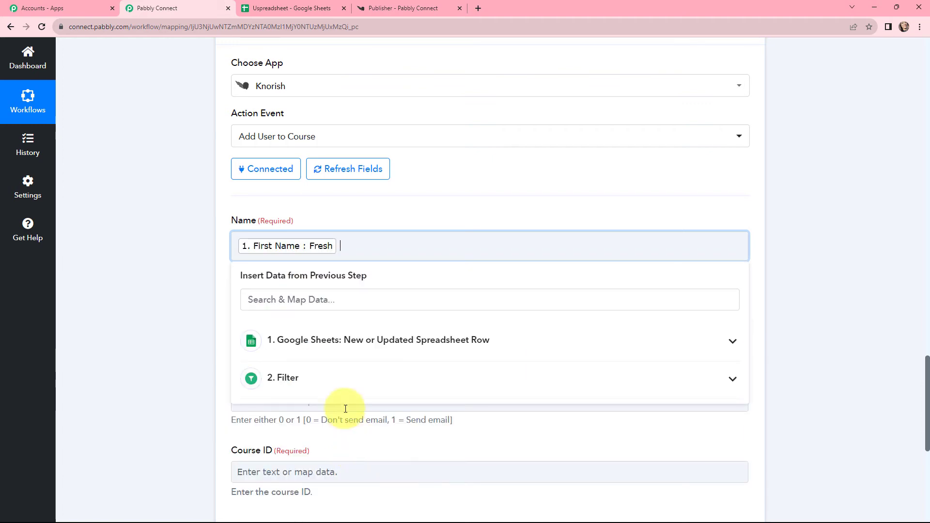
{"action": "left_click", "coordinate": [336, 339]}
{"action": "scroll", "coordinate": [334, 405], "scroll_direction": "down", "scroll_amount": 3}
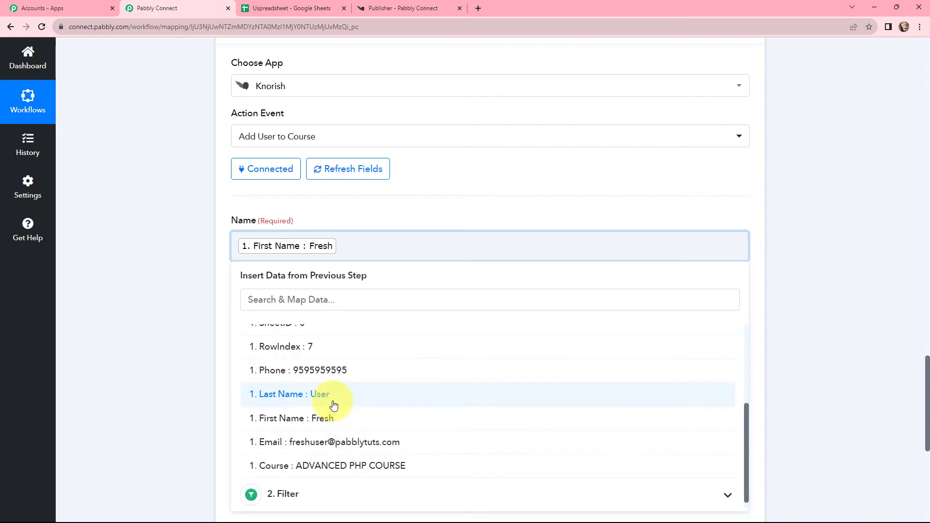
{"action": "left_click", "coordinate": [333, 397]}
{"action": "left_click", "coordinate": [346, 217]}
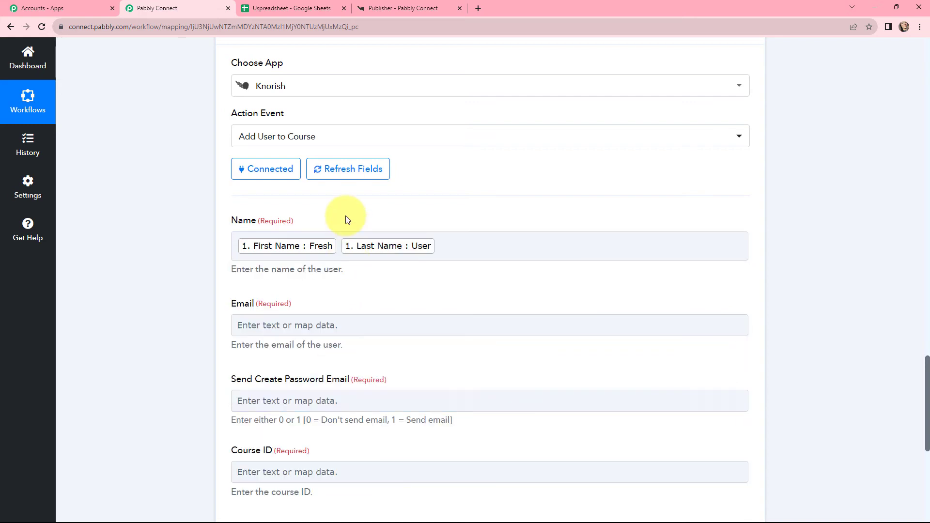
Map the Knorish action's Email field to the Email value from the Google Sheets trigger
{"action": "scroll", "coordinate": [345, 216], "scroll_direction": "down", "scroll_amount": 2}
{"action": "left_click", "coordinate": [312, 228]}
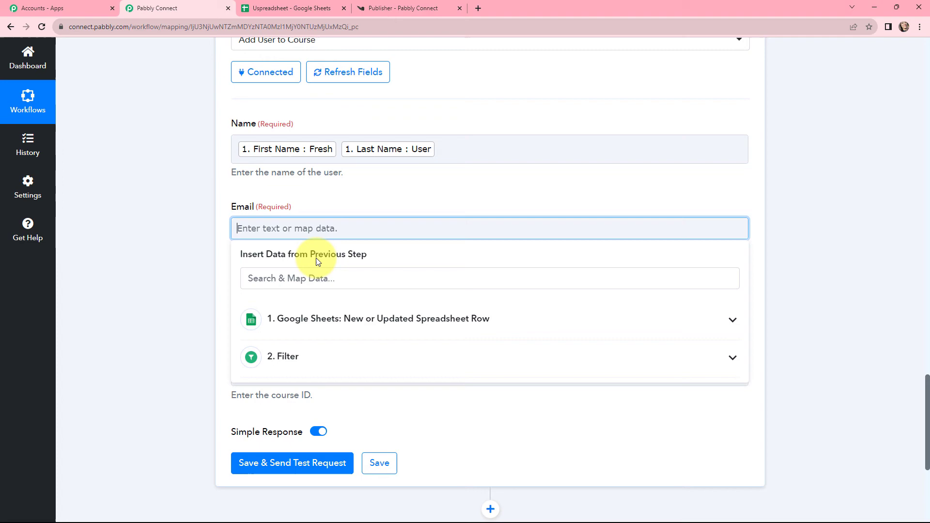
{"action": "left_click", "coordinate": [313, 318]}
{"action": "scroll", "coordinate": [332, 364], "scroll_direction": "down", "scroll_amount": 3}
{"action": "left_click", "coordinate": [339, 430]}
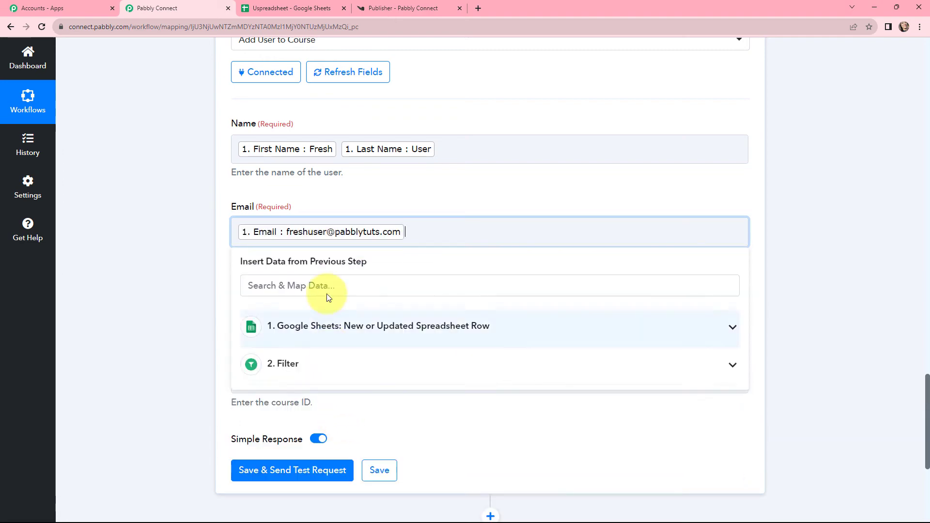
{"action": "left_click", "coordinate": [323, 198]}
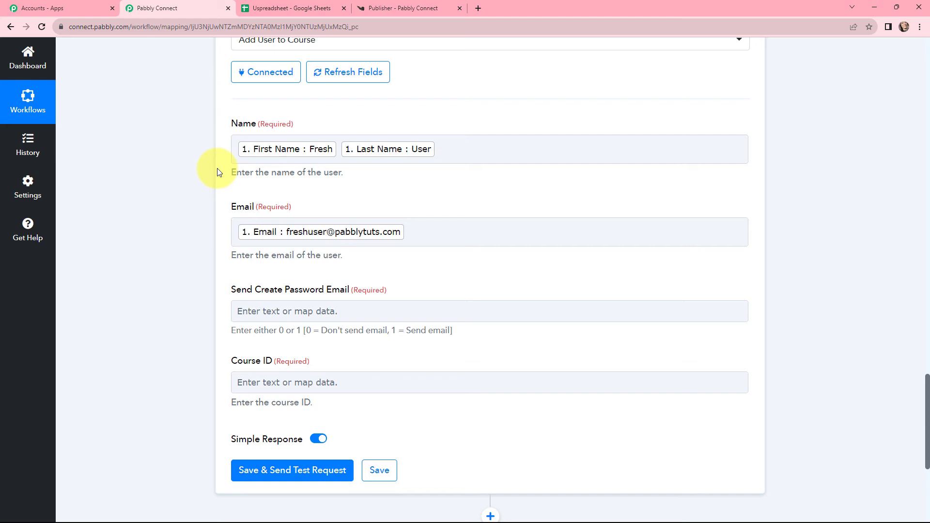
Set Send Create Password Email to 0 so that no email is sent to the user
{"action": "scroll", "coordinate": [214, 183], "scroll_direction": "down", "scroll_amount": 2}
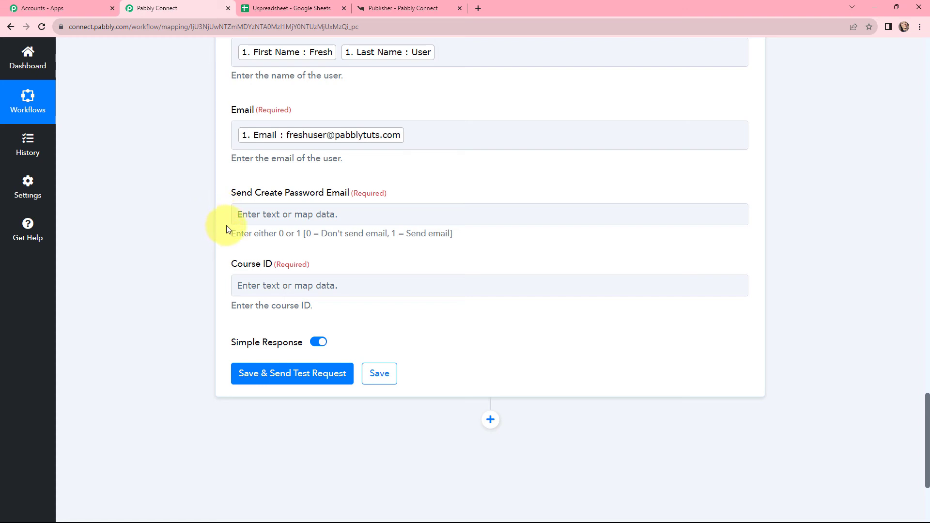
{"action": "scroll", "coordinate": [301, 235], "scroll_direction": "up", "scroll_amount": 1}
{"action": "left_click", "coordinate": [304, 263]}
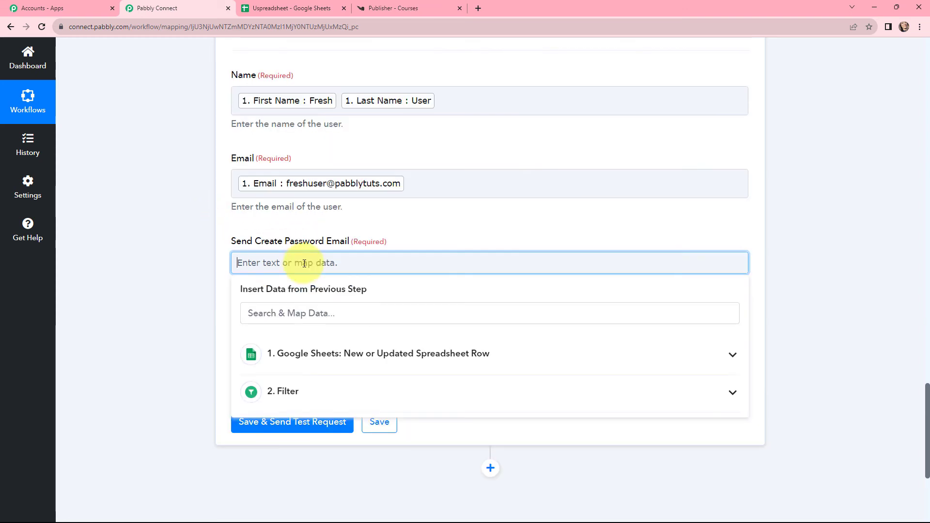
{"action": "type", "text": "0"}
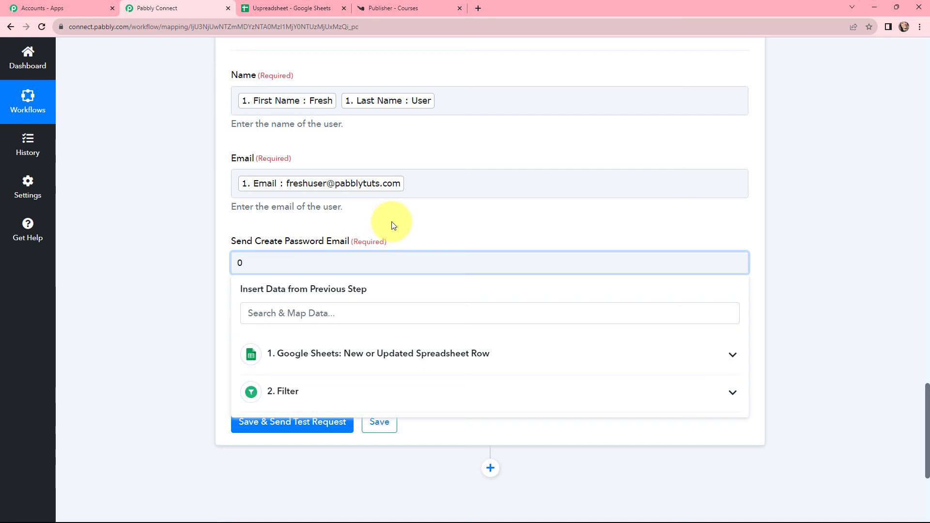
{"action": "left_click", "coordinate": [392, 224]}
{"action": "scroll", "coordinate": [388, 227], "scroll_direction": "down", "scroll_amount": 2}
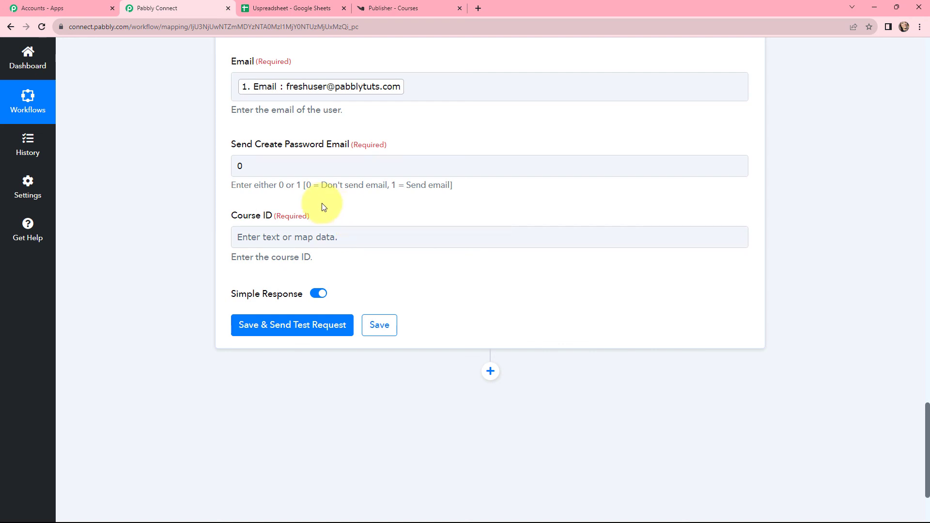
In Knorish, open the PHP Course for Beginners curriculum and copy the course ID from its page address
{"action": "left_click", "coordinate": [387, 8]}
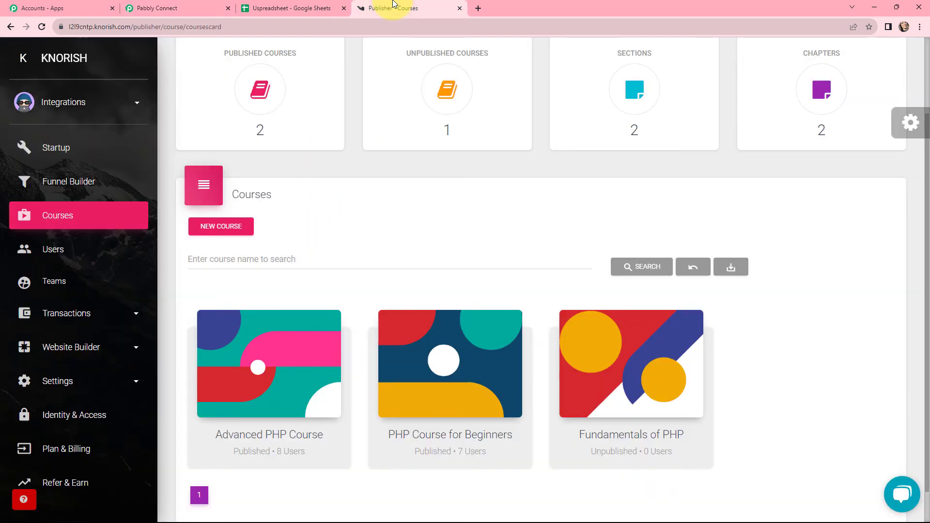
{"action": "mouse_move", "coordinate": [463, 353]}
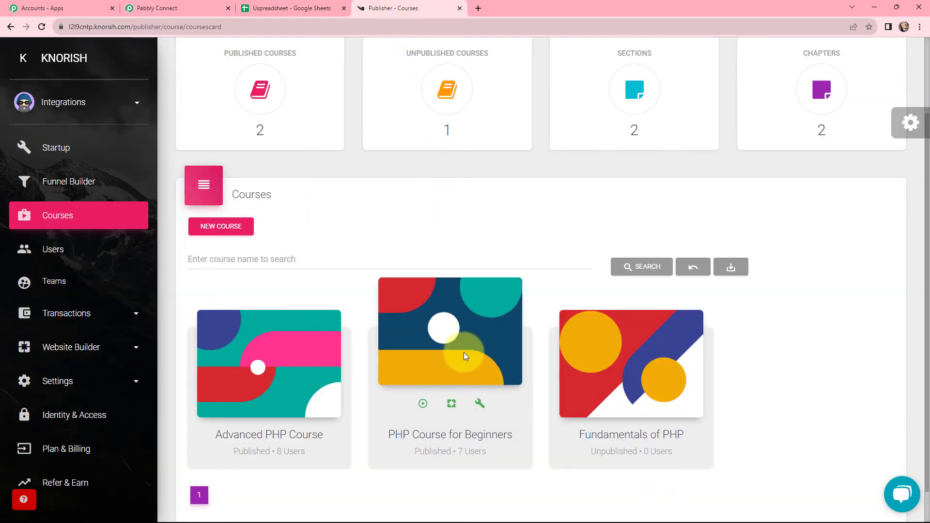
{"action": "left_click", "coordinate": [479, 404]}
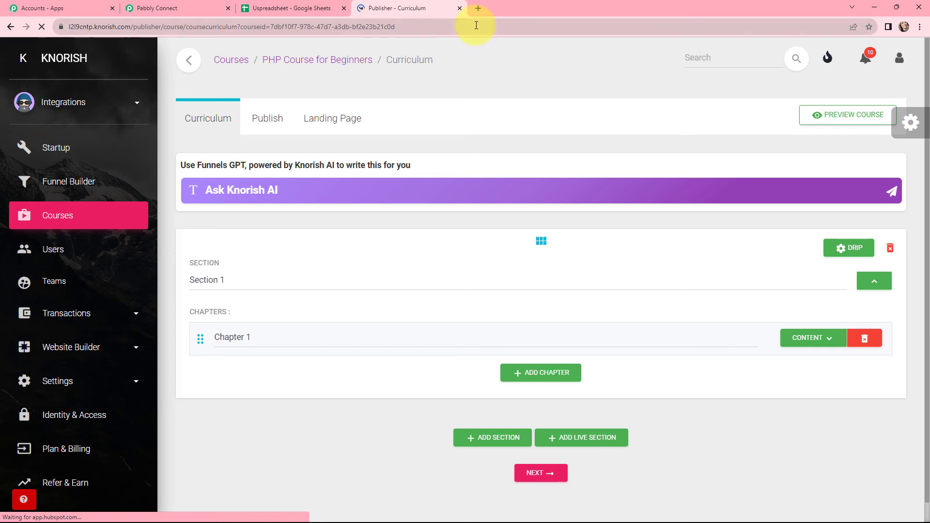
{"action": "left_click", "coordinate": [478, 27]}
{"action": "left_click", "coordinate": [441, 26]}
{"action": "left_click_drag", "start_coordinate": [415, 27], "coordinate": [289, 36]}
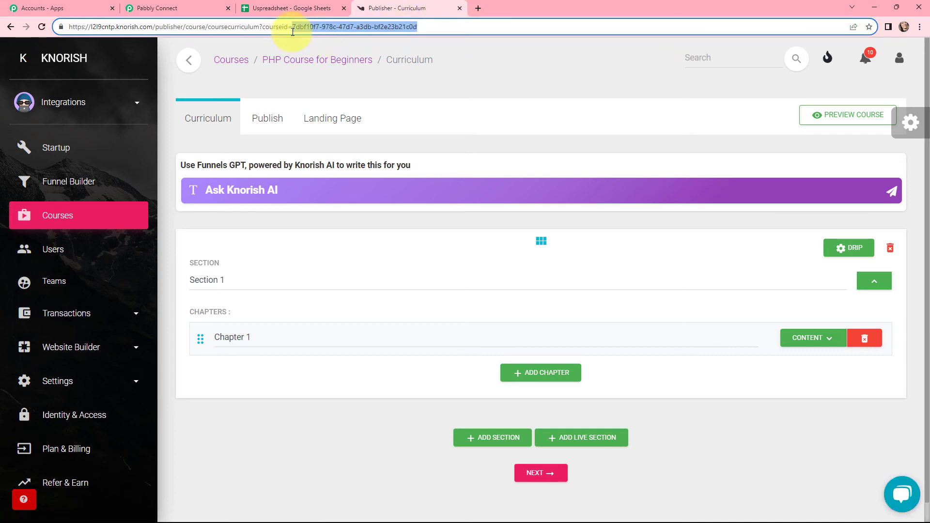
{"action": "key", "text": "ctrl+c"}
Paste the copied ID into the Knorish action's Course ID field in Pabbly Connect, then save and send a test request
{"action": "left_click", "coordinate": [198, 7]}
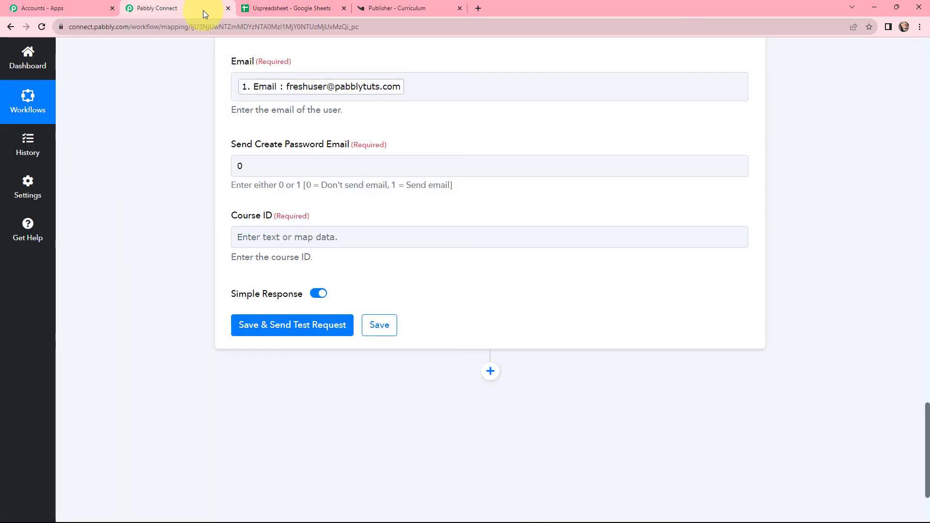
{"action": "left_click", "coordinate": [301, 236]}
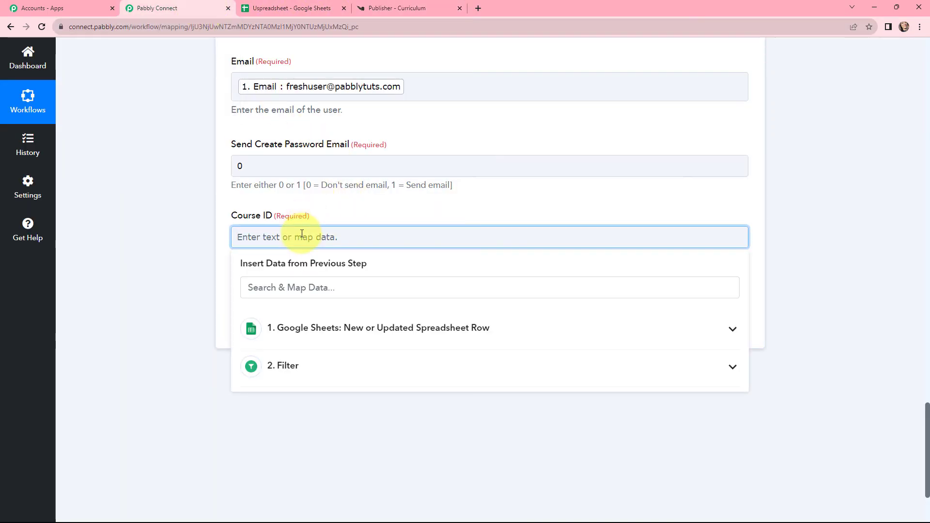
{"action": "key", "text": "ctrl+v"}
{"action": "left_click", "coordinate": [339, 199]}
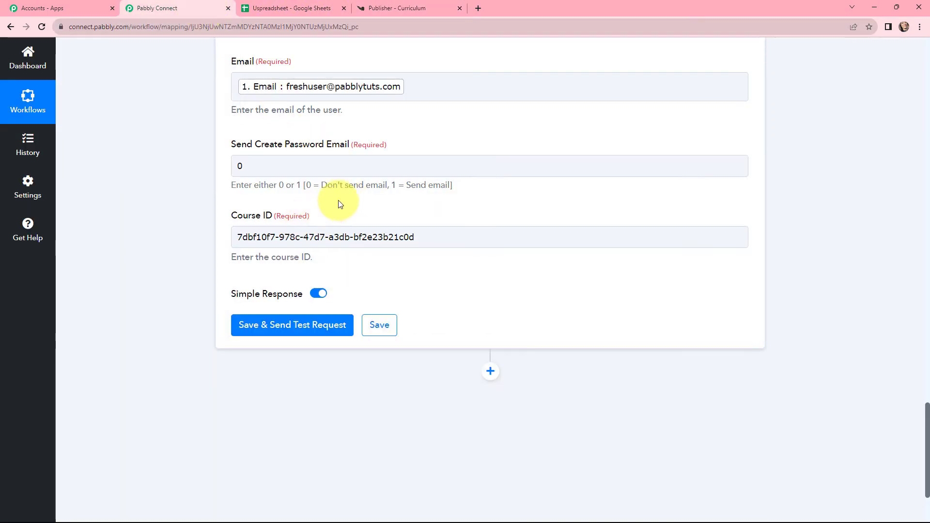
{"action": "left_click", "coordinate": [278, 328]}
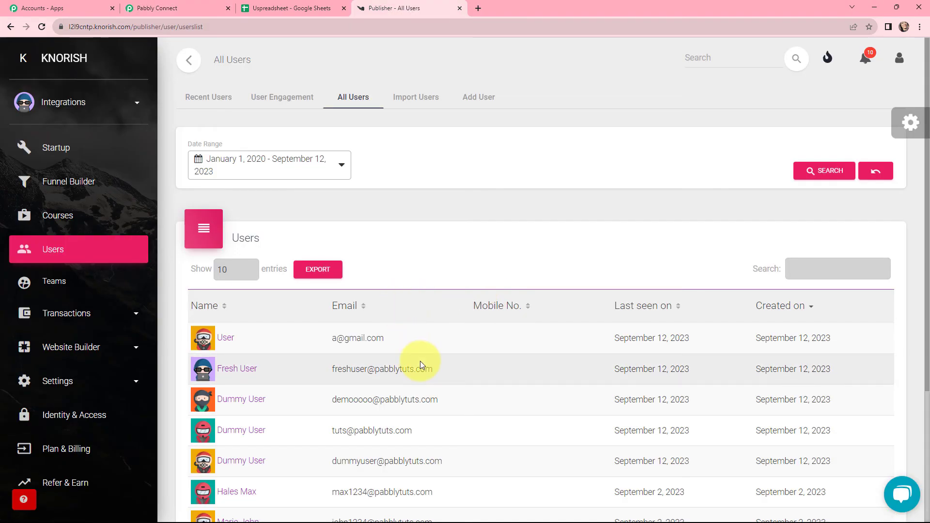
Open the newly added test user in Knorish's user list and check which course is assigned
{"action": "scroll", "coordinate": [420, 361], "scroll_direction": "down", "scroll_amount": 2}
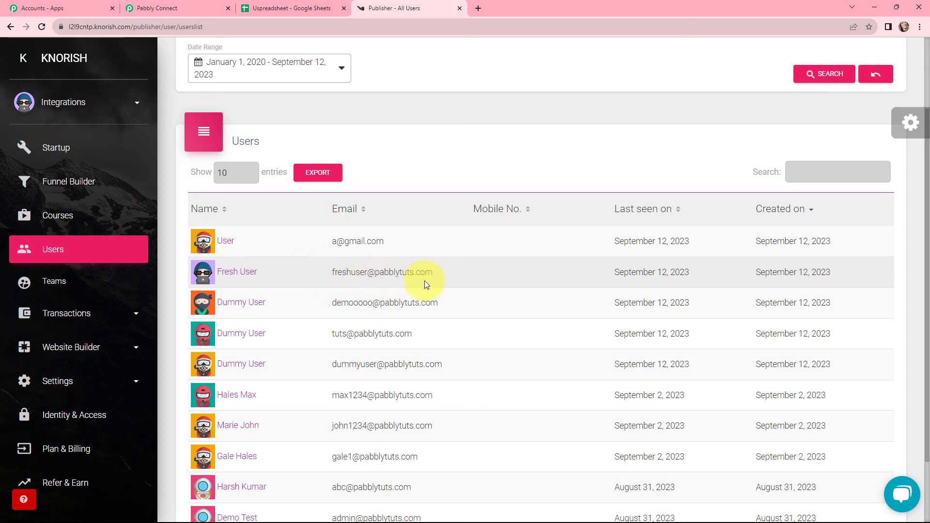
{"action": "left_click", "coordinate": [208, 280]}
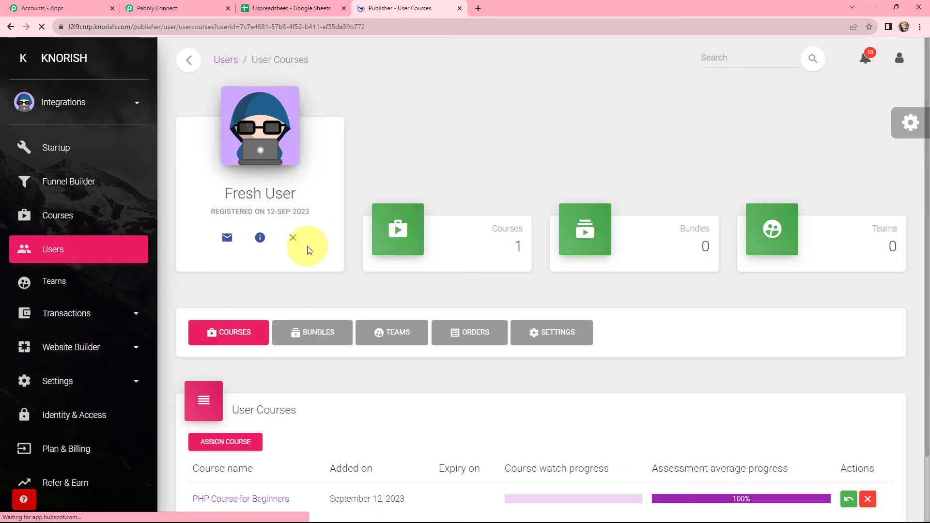
{"action": "scroll", "coordinate": [361, 303], "scroll_direction": "down", "scroll_amount": 2}
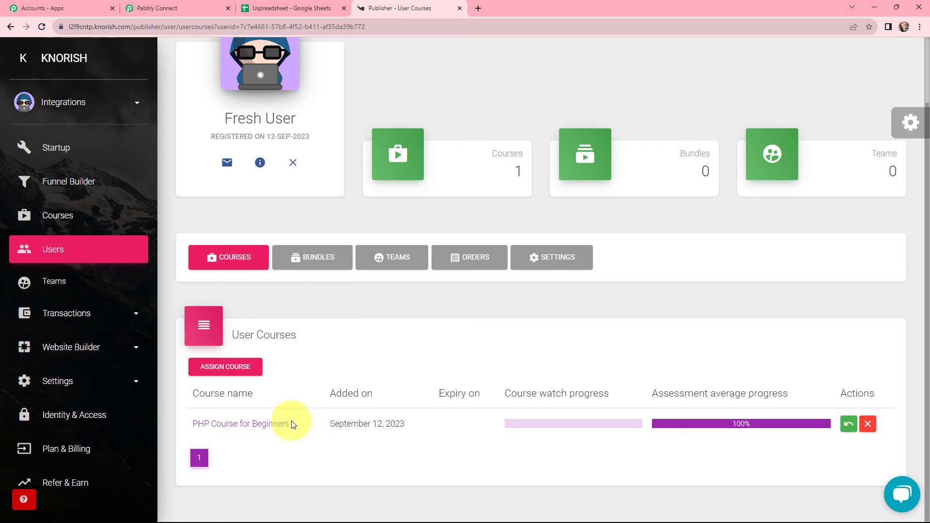
{"action": "left_click_drag", "start_coordinate": [290, 424], "coordinate": [195, 426]}
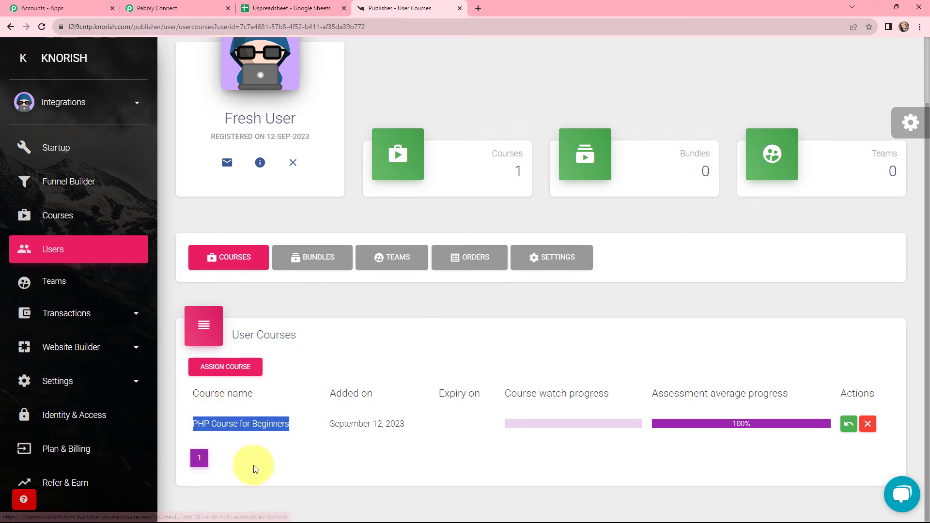